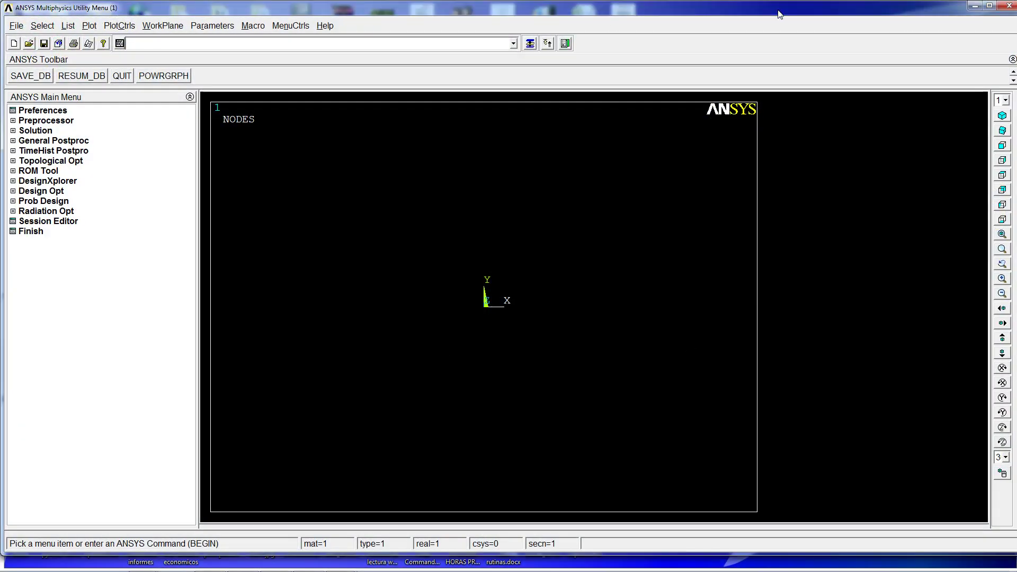
- Maximize the ANSYS window and bring up the Notepad script New Text Document (3).txt in front of it
double_click(779, 14)
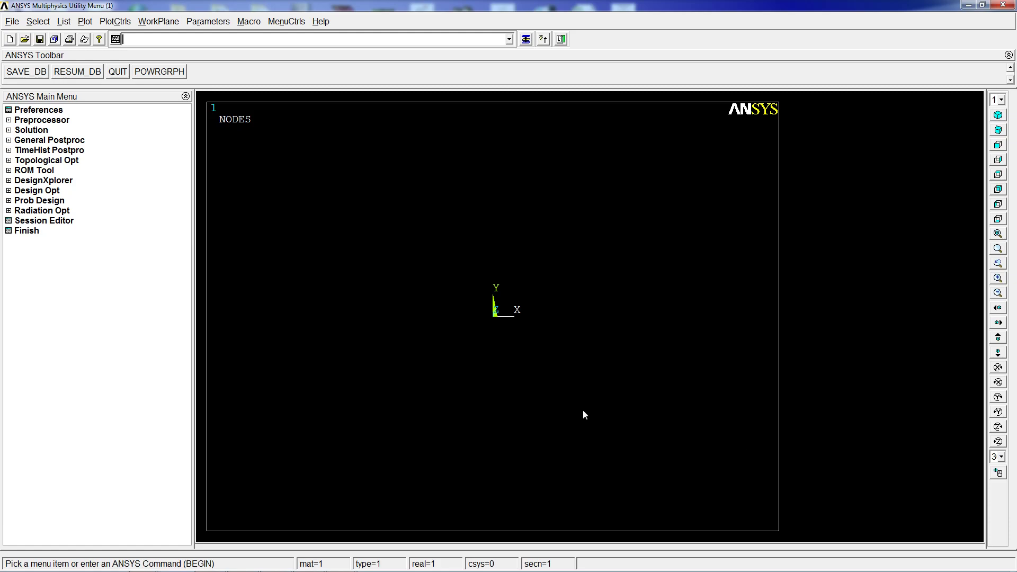
mouse_move(377, 571)
left_click(312, 559)
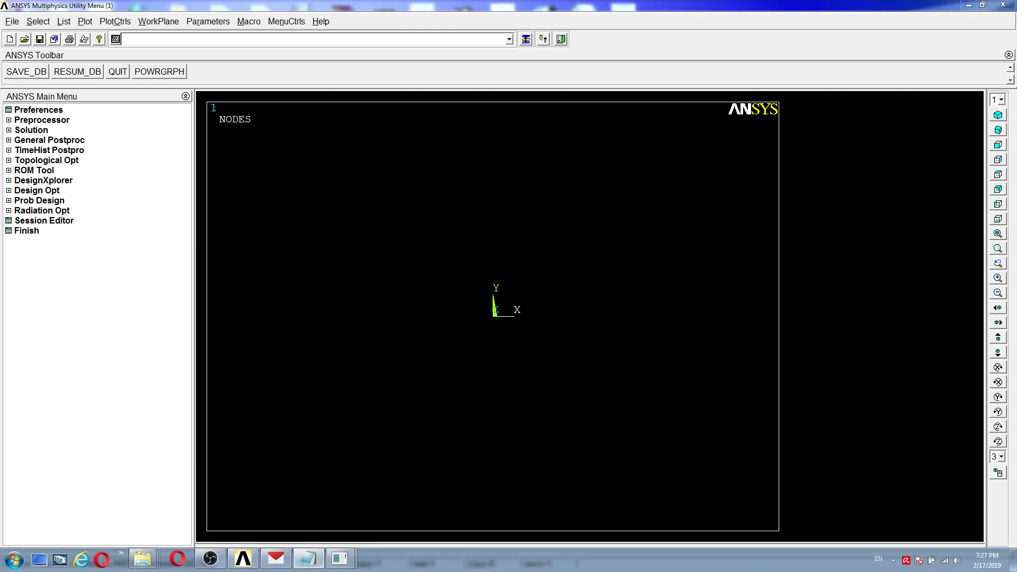
left_click_drag(561, 197, 544, 160)
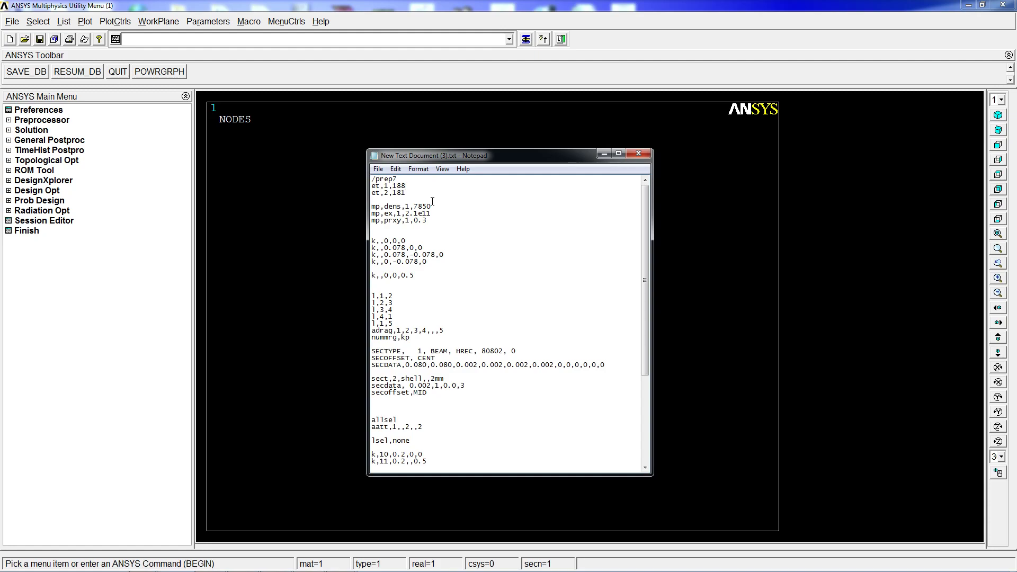
- Examine the script's element types, material properties and the four keypoints that define the square profile
left_click_drag(415, 187, 370, 187)
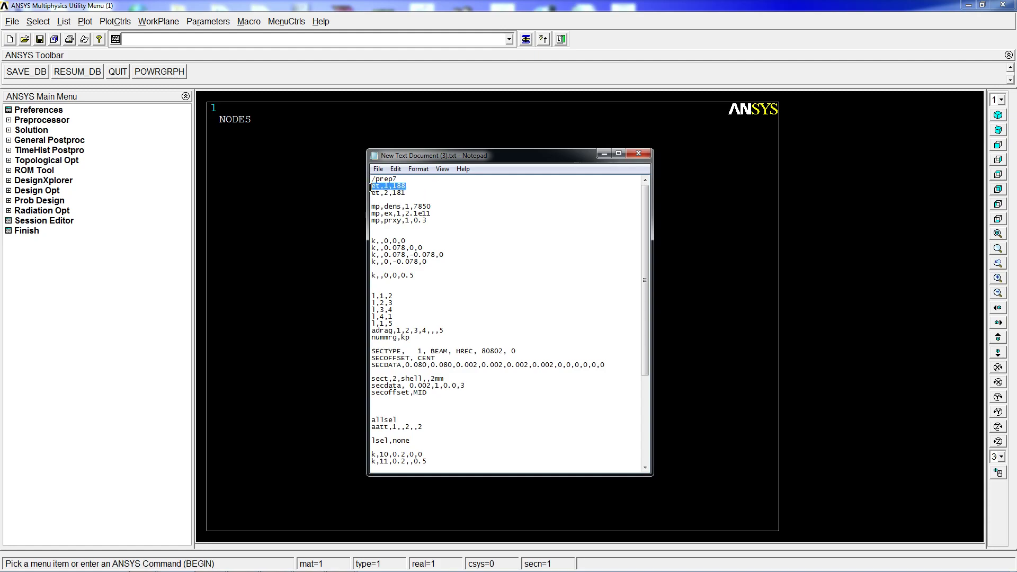
left_click(413, 187)
left_click_drag(438, 202, 443, 221)
left_click(430, 207)
left_click(438, 212)
left_click_drag(438, 212, 395, 224)
left_click(387, 223)
left_click(432, 219)
double_click(422, 221)
left_click_drag(413, 236, 444, 267)
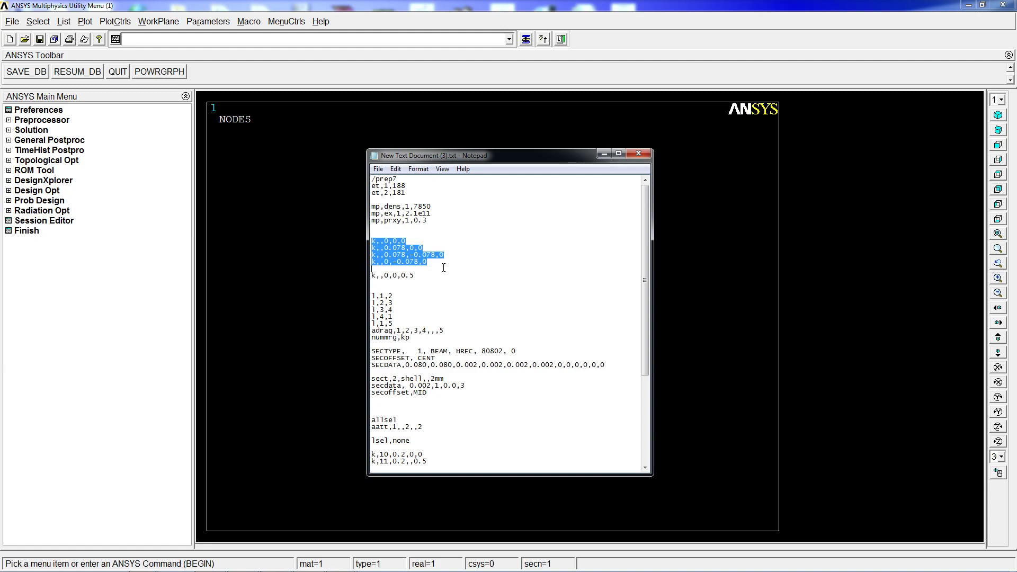
left_click(398, 248)
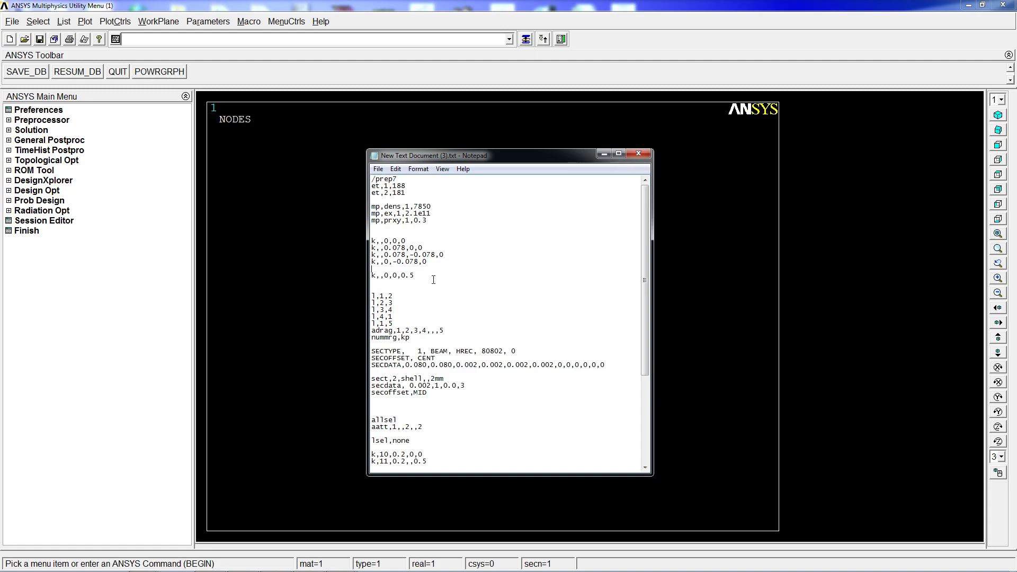
- Set the Z coordinate of the standalone keypoint that defines the extrusion path to 1 in the script
left_click_drag(433, 280, 383, 271)
left_click(539, 279)
scroll(426, 272, "down", 2)
scroll(426, 273, "down", 4)
scroll(427, 271, "up", 3)
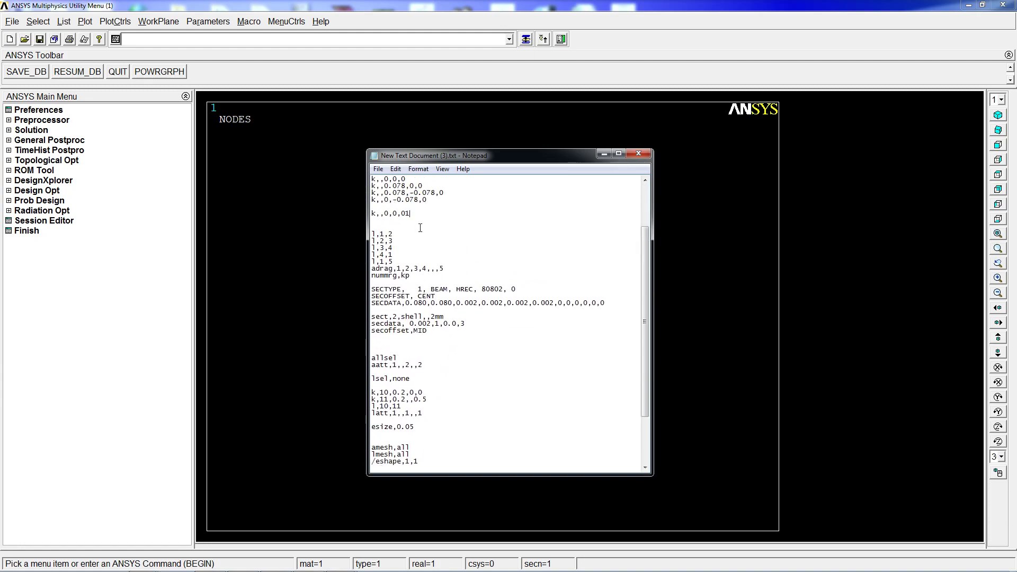
key("BackSpace")
scroll(439, 234, "down", 1)
- Set the Z coordinate of keypoint 11 to 1 so the beam line matches the extrusion path's length
left_click_drag(403, 214, 354, 246)
left_click(450, 252)
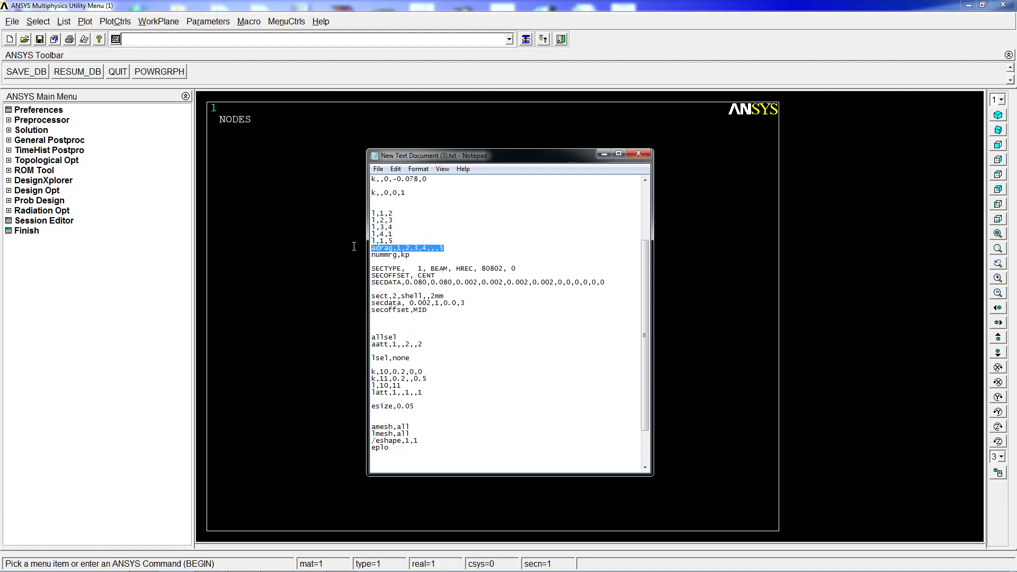
left_click(435, 379)
key("BackSpace")
type("1")
- Review the script's line definitions, the adrag command and the start and end keypoints of the extrusion path
scroll(439, 213, "up", 1)
left_click(434, 231)
scroll(435, 233, "up", 2)
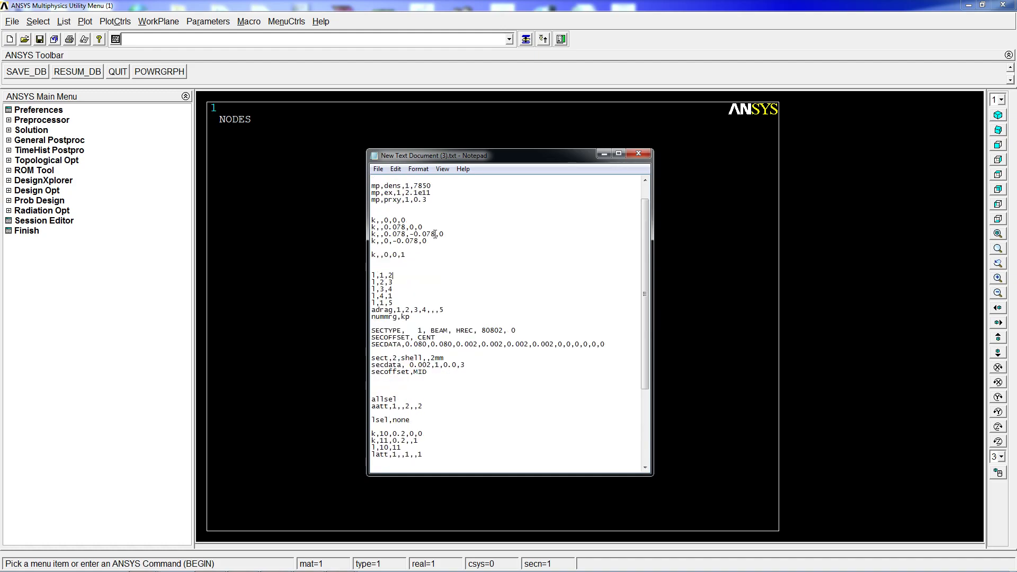
left_click_drag(395, 275, 448, 309)
left_click(453, 308)
scroll(401, 227, "up", 1)
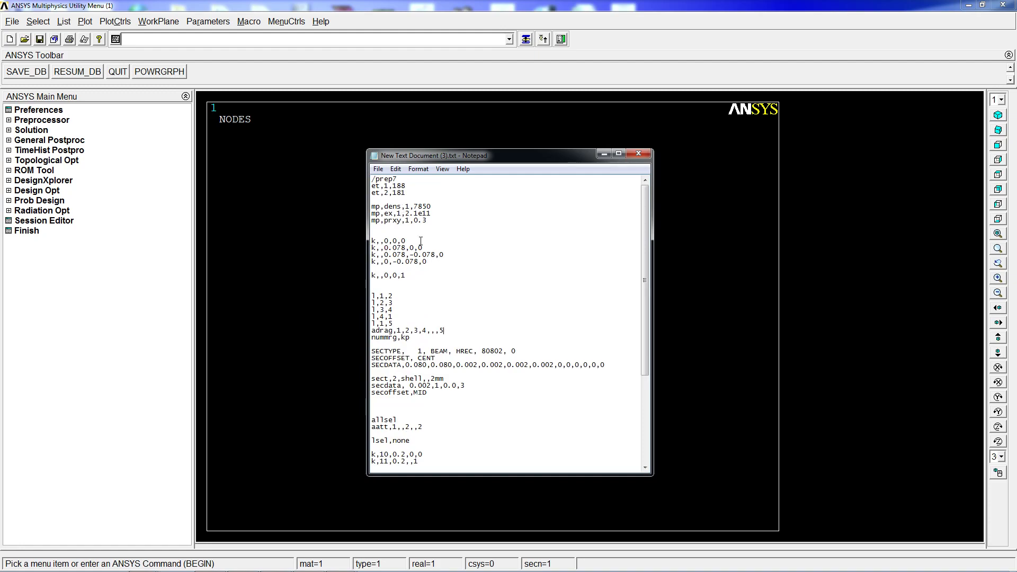
left_click_drag(421, 241, 371, 235)
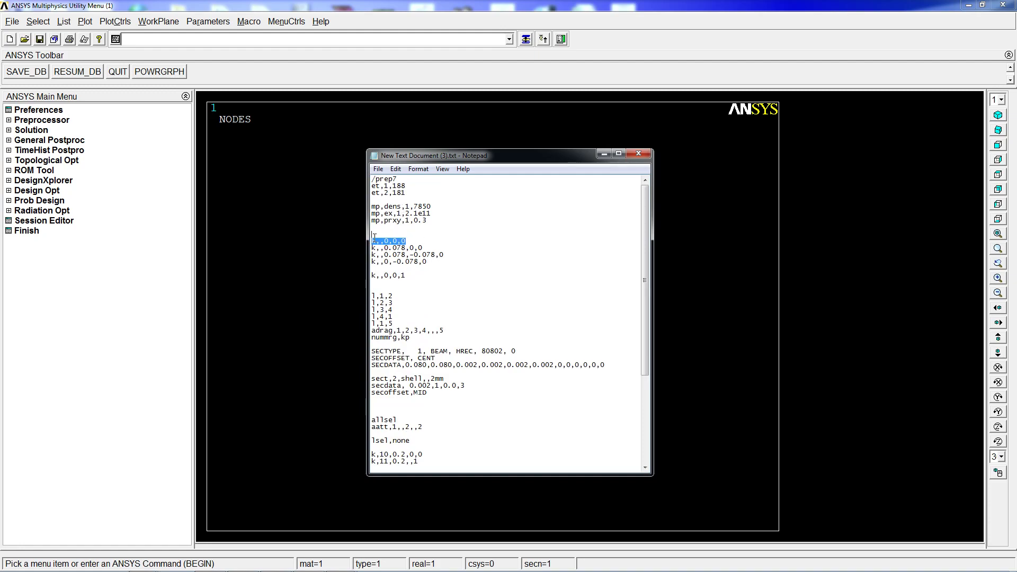
left_click_drag(406, 276, 356, 277)
left_click(411, 275)
scroll(394, 297, "down", 3)
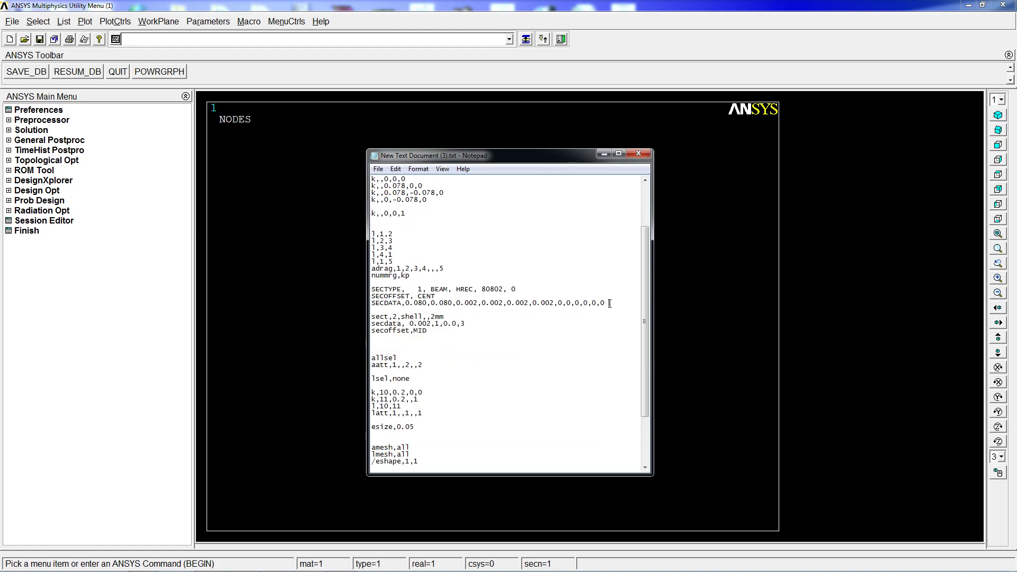
- Examine the script's beam and shell section definitions, the area attributes, and the beam line with its attributes
left_click_drag(609, 303, 425, 284)
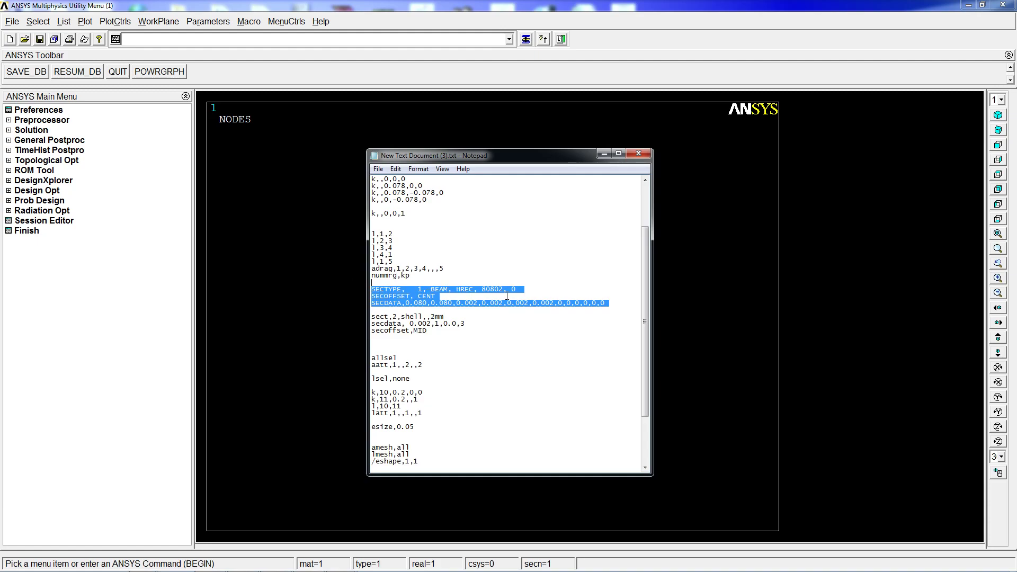
scroll(508, 297, "down", 2)
left_click(440, 301)
left_click_drag(432, 294, 466, 297)
scroll(498, 297, "down", 1)
left_click(468, 302)
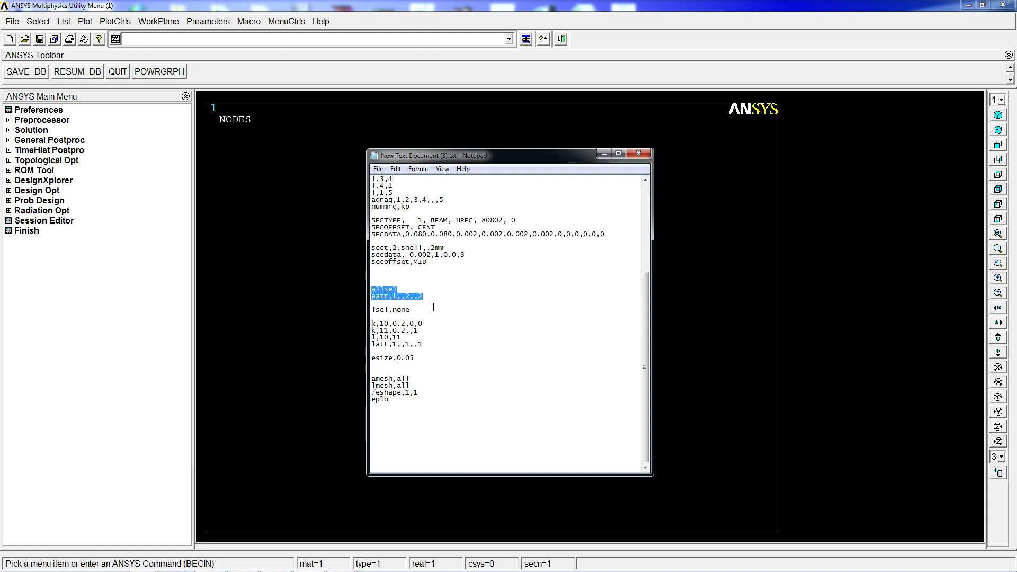
left_click_drag(409, 317, 438, 345)
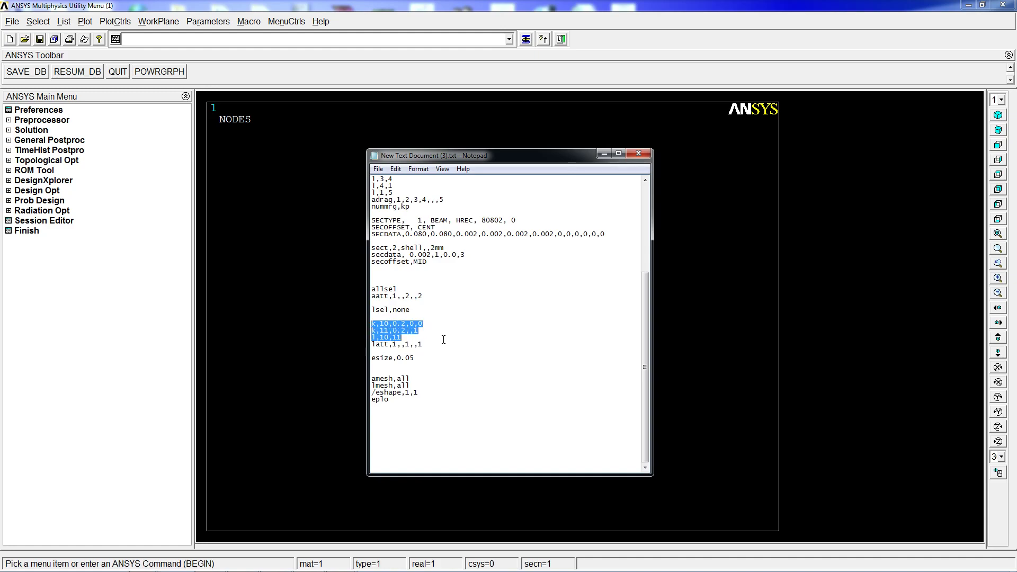
left_click(440, 344)
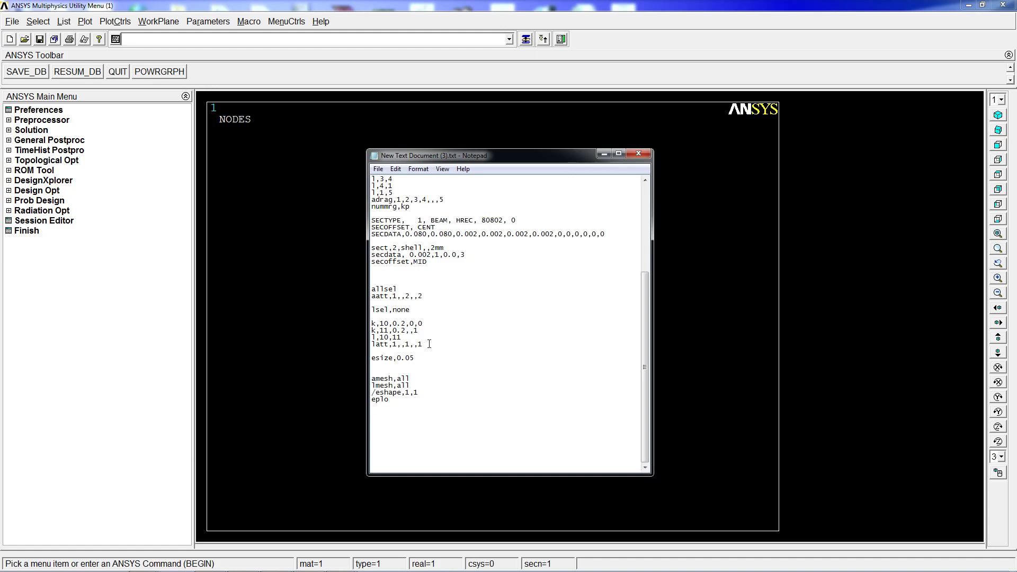
left_click_drag(435, 338, 379, 338)
left_click(466, 346)
left_click_drag(458, 345, 367, 342)
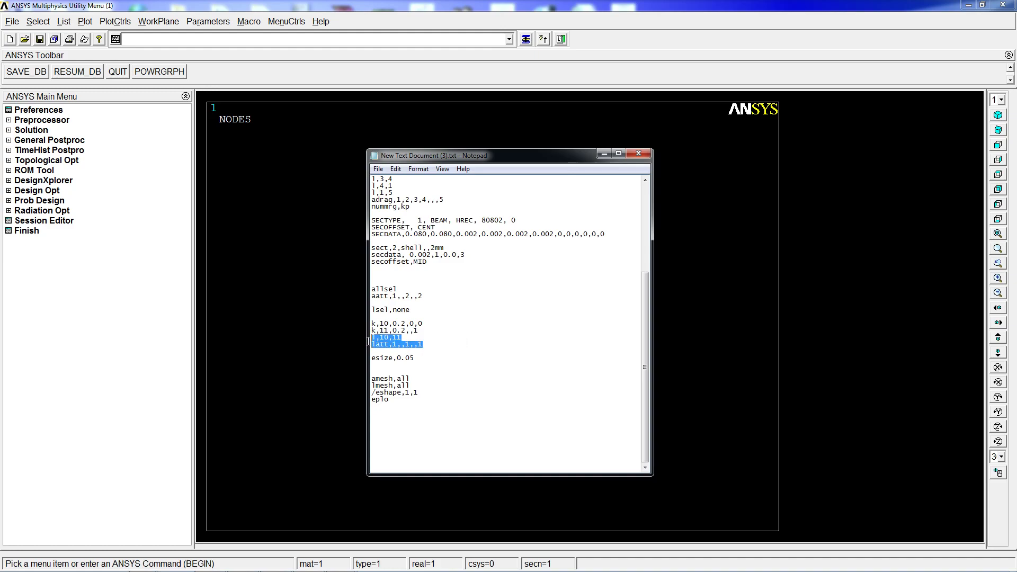
- Set the element size (esize) in the script to 0.01
left_click(454, 357)
key("BackSpace")
type("1")
left_click(451, 377)
left_click_drag(432, 361, 355, 353)
left_click(413, 383)
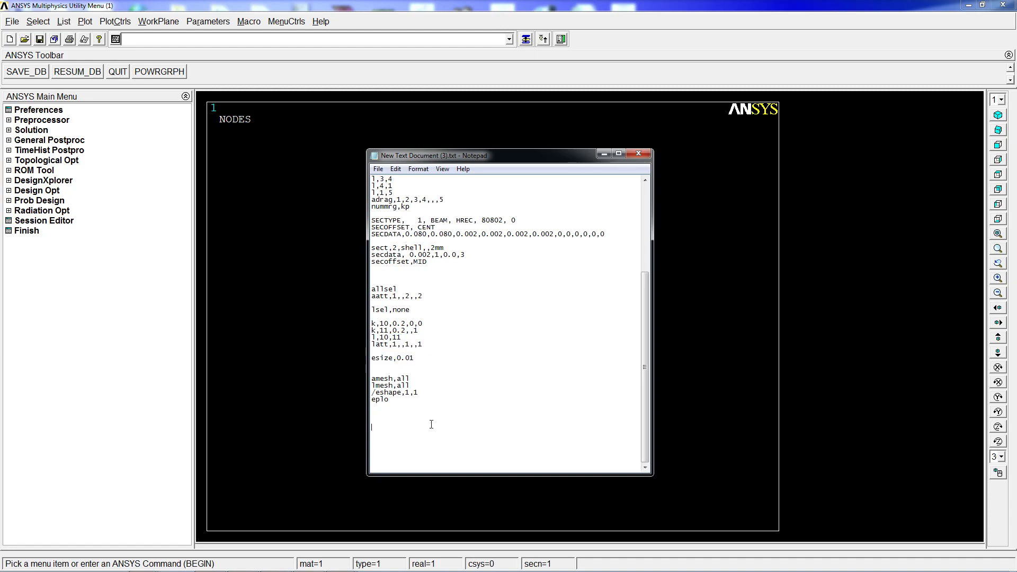
- Copy the entire script and run it as ANSYS commands to build and mesh both models
key("ctrl+a")
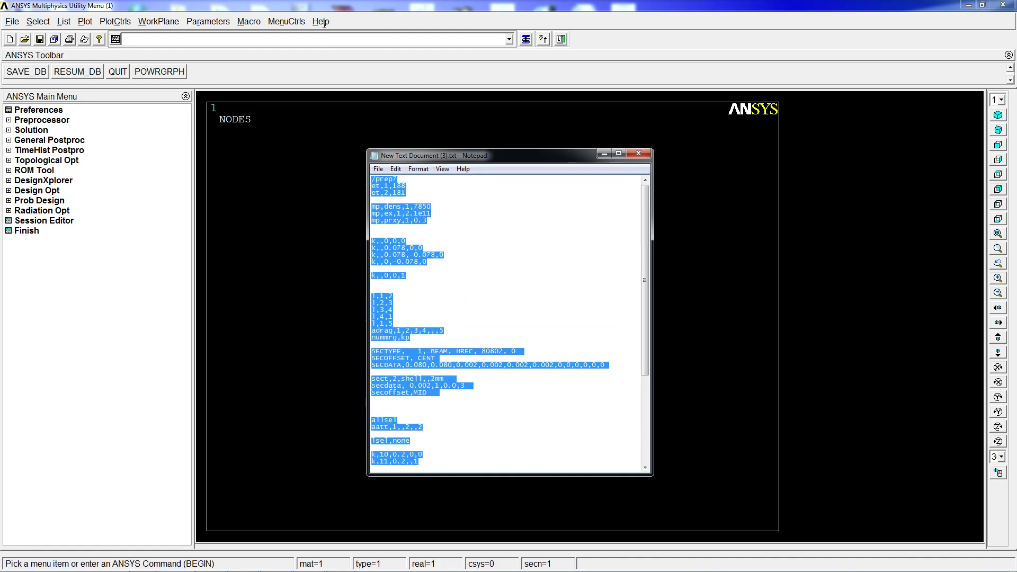
left_click(360, 41)
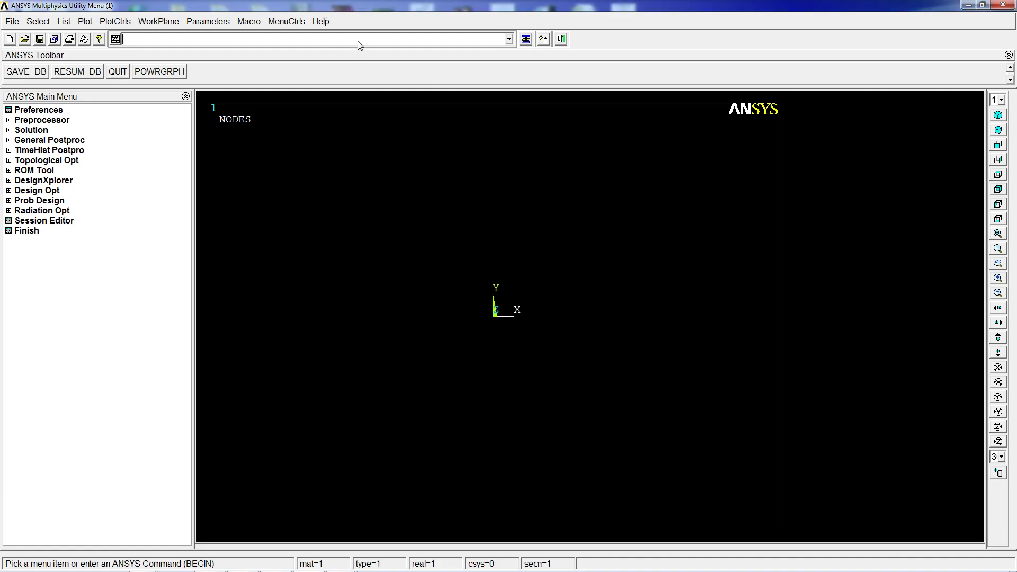
key("ctrl+v")
key("Return")
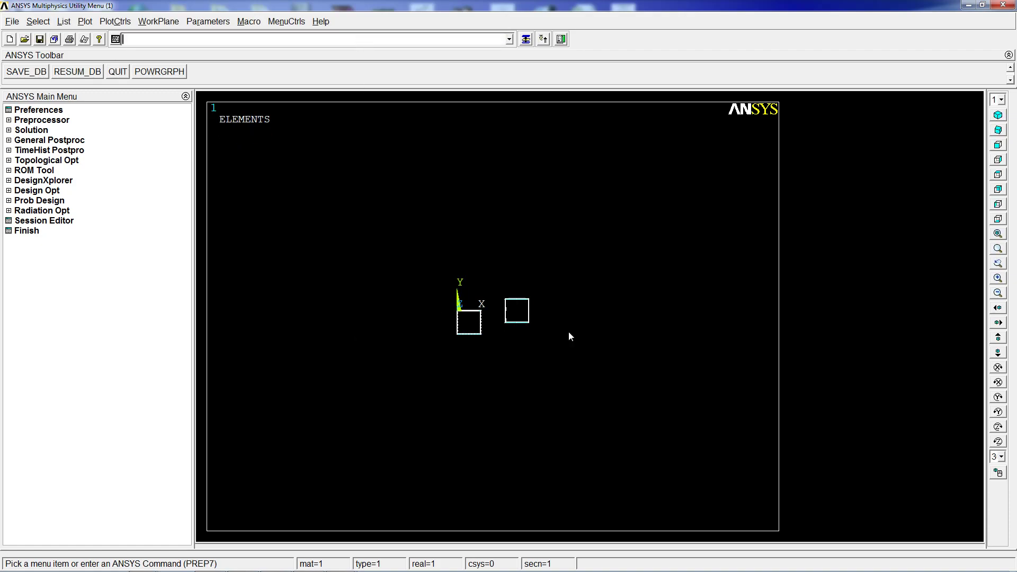
- Select all entities, then plot the lines and the elements of both models from an oblique view
right_click_drag(630, 316, 519, 389, "ctrl")
type("alls")
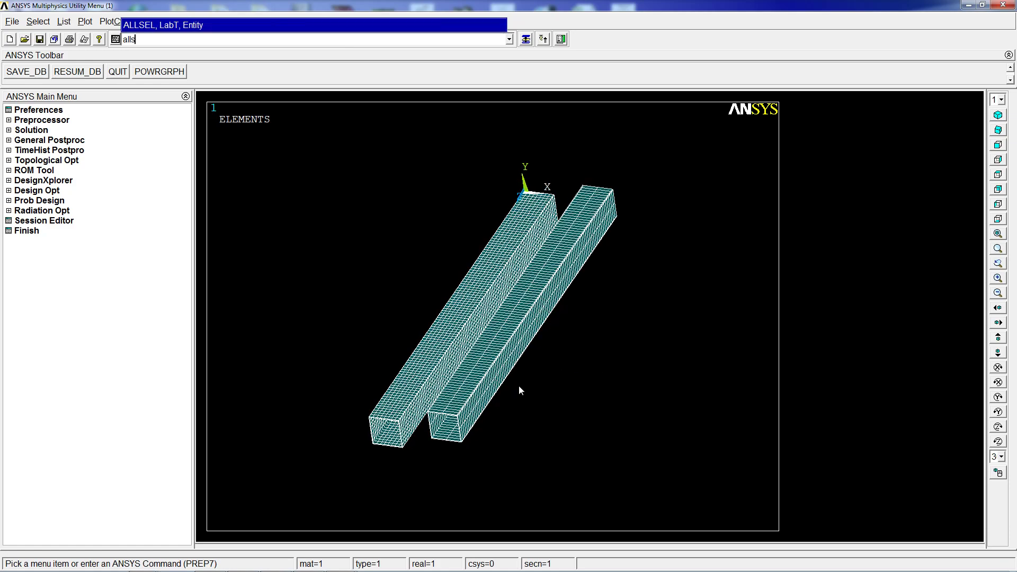
key("Return")
type("lplo")
key("Return")
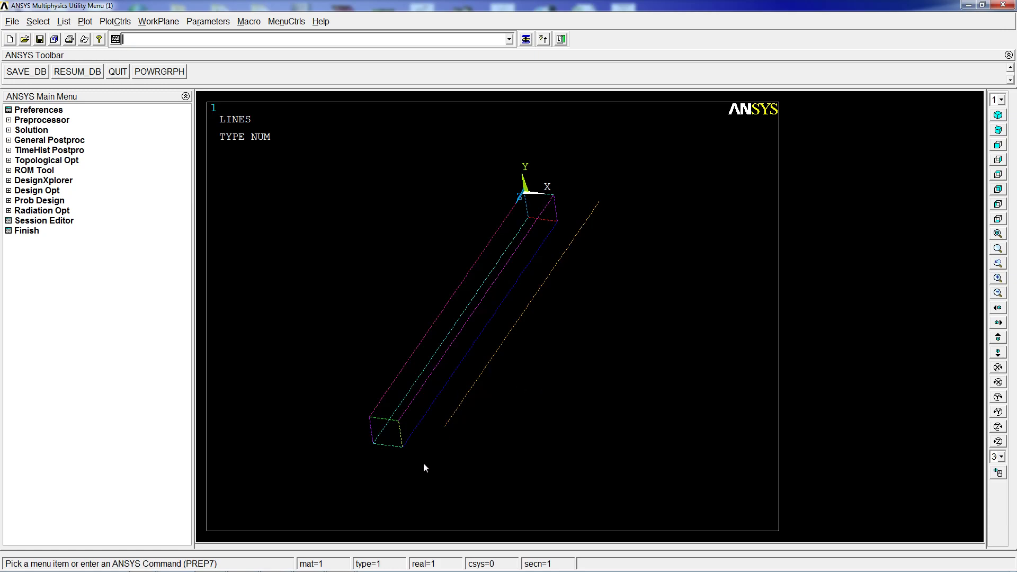
type("eplot")
key("Return")
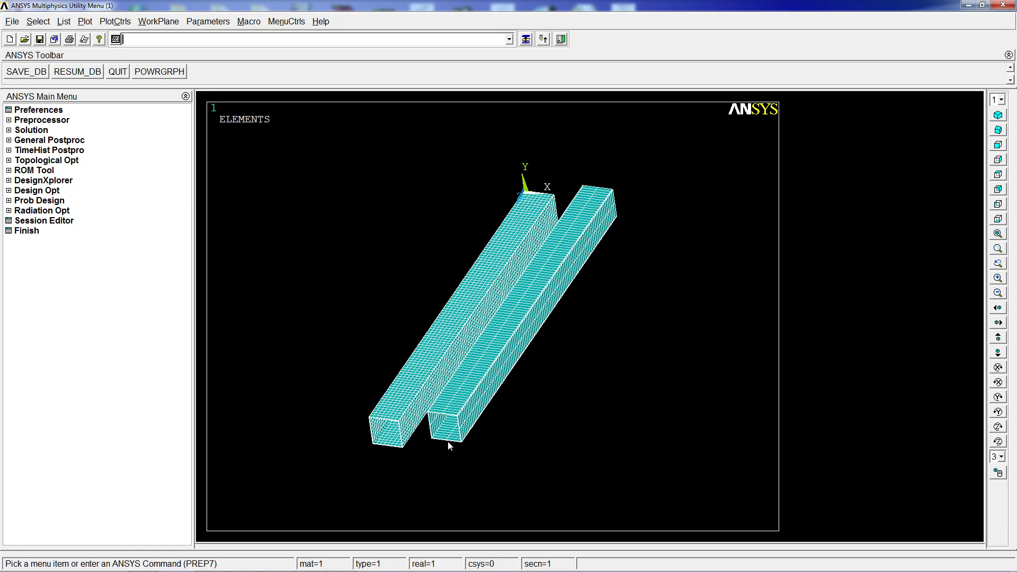
- Compare the line plot with the area plot of the shell model, ending on the line plot
type("lplo")
key("Return")
middle_click_drag(446, 435, 446, 433, "ctrl")
left_click_drag(446, 433, 467, 407, "ctrl")
middle_click_drag(484, 388, 459, 424, "ctrl")
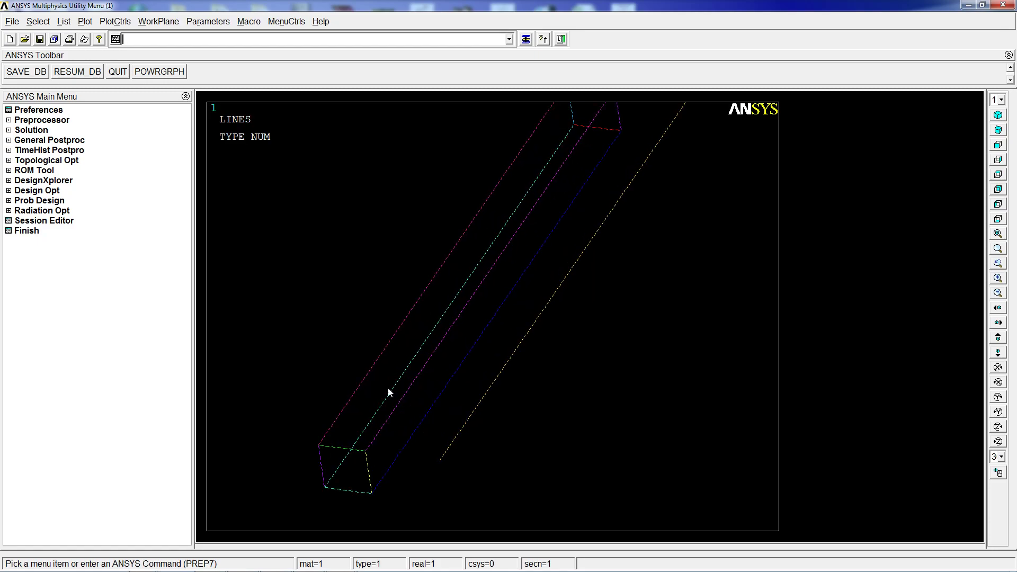
scroll(394, 374, "down", 2)
type("aplo")
key("Return")
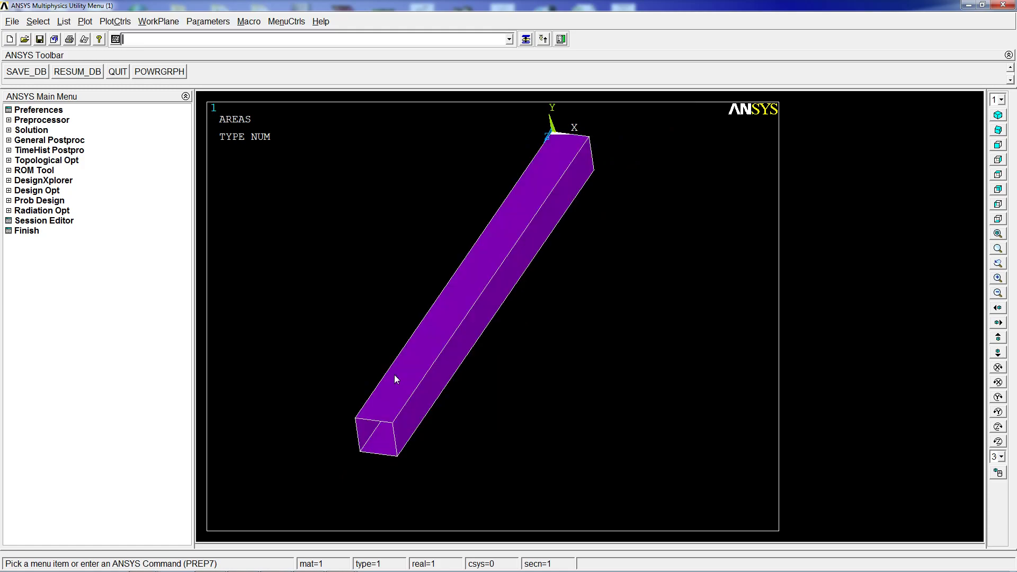
type("lplot")
key("Return")
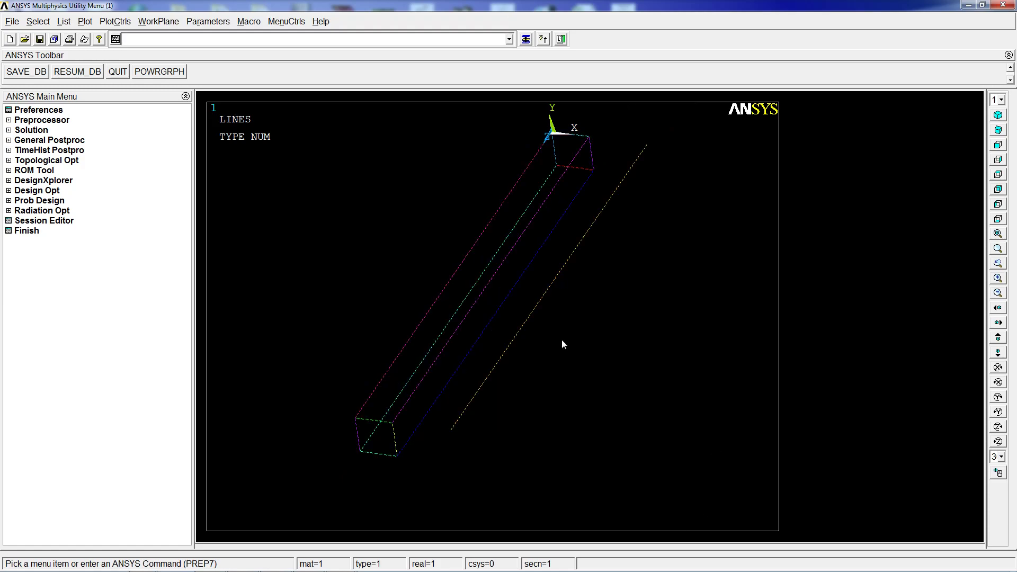
middle_click_drag(562, 344, 573, 295, "ctrl")
- Turn off the element shape display with /eshape,0,0 and replot the elements
type("/e")
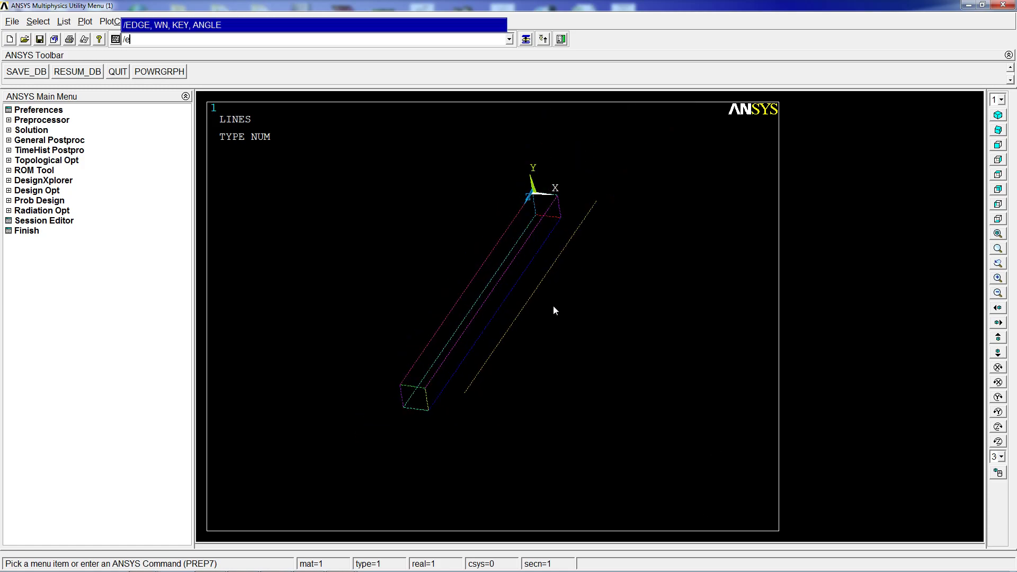
type("shape,0,0")
key("Return")
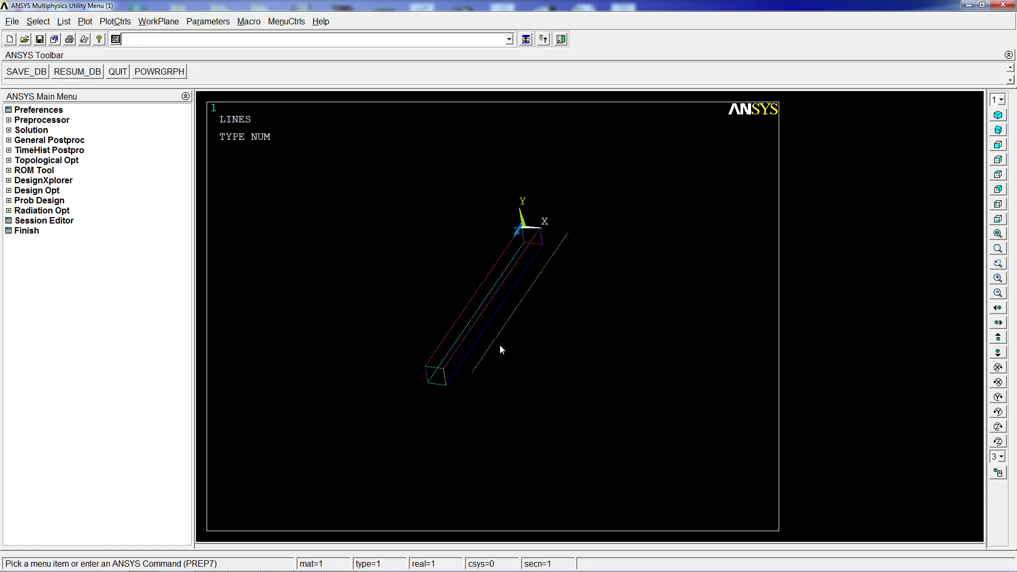
type("eplot")
key("Return")
- Replot the lines and constrain All DOF on the beam line's keypoint at the Z origin end
scroll(499, 345, "up", 3)
right_click_drag(516, 356, 574, 362, "ctrl")
type("lplo")
key("Return")
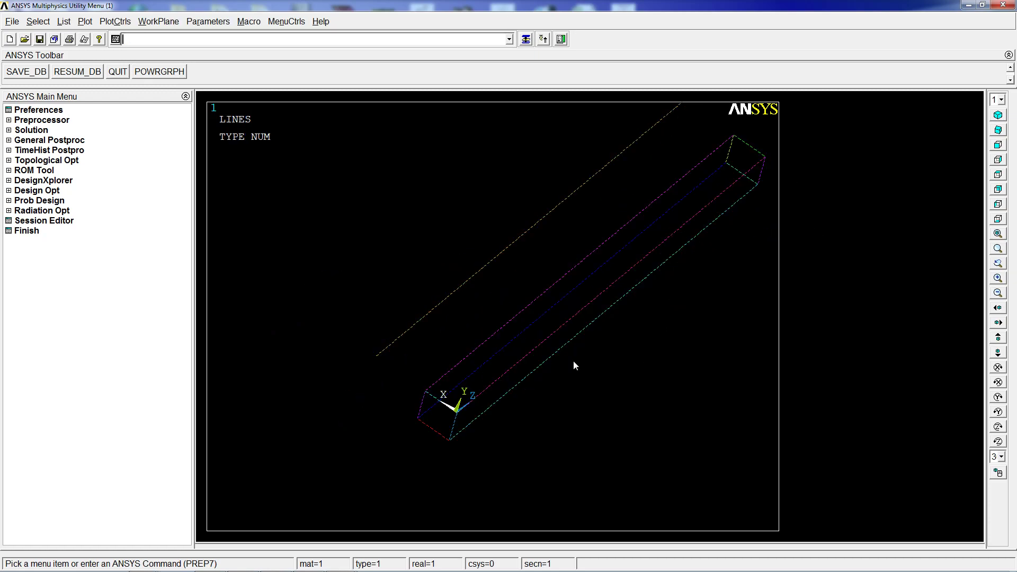
type("dk")
key("Return")
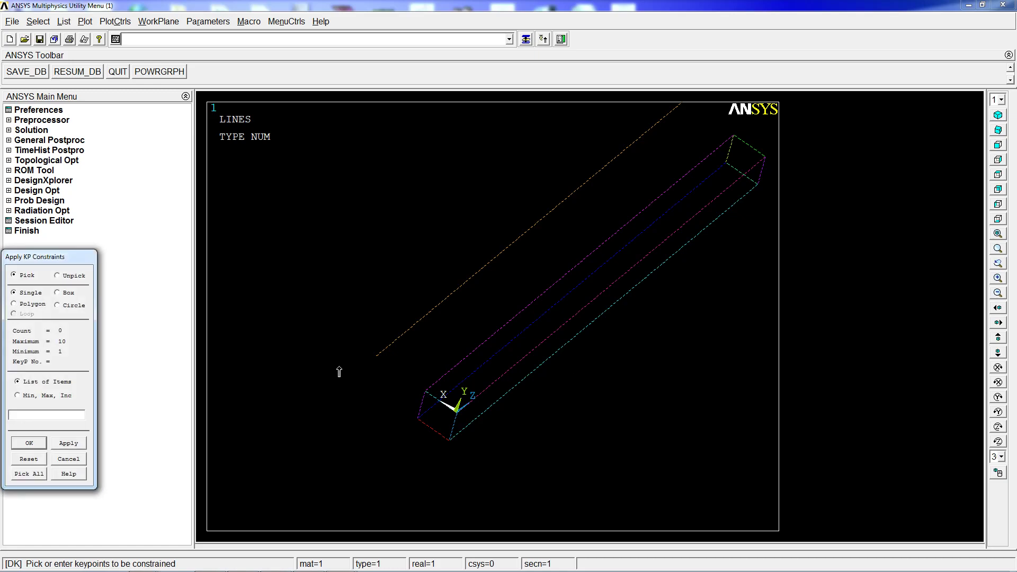
left_click(354, 372)
middle_click(354, 372)
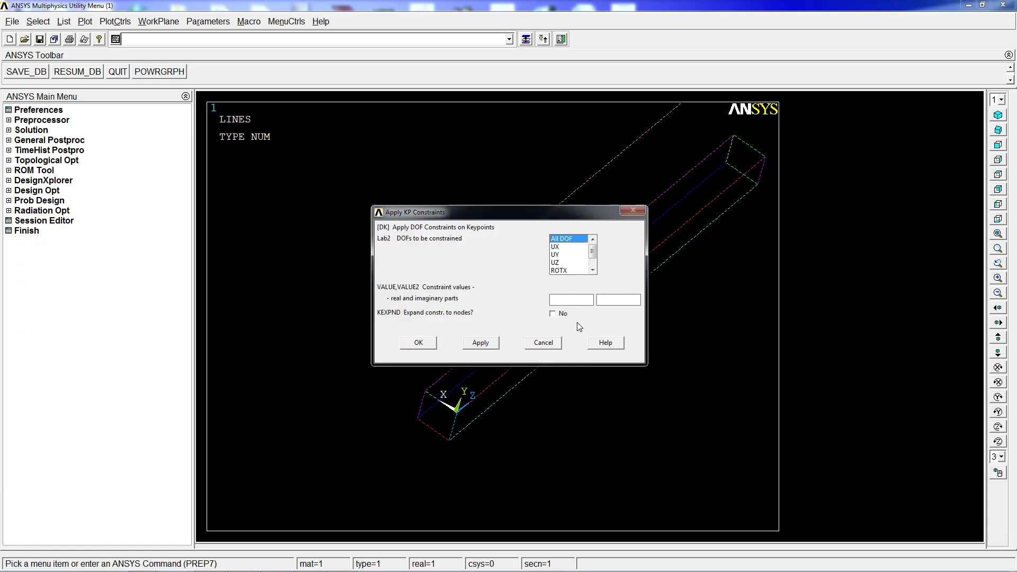
key("Return")
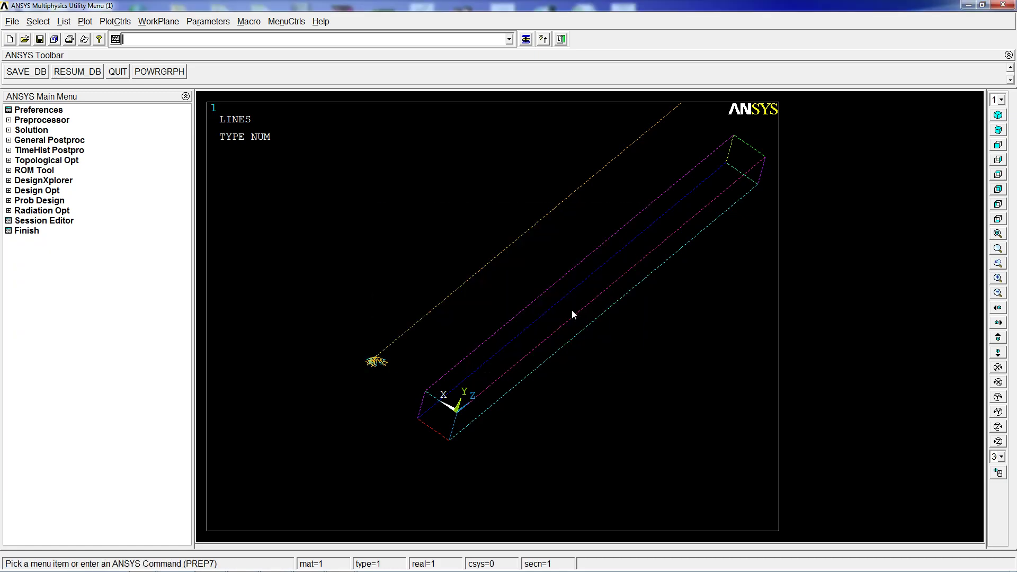
- Constrain All DOF on the four end lines of the shell tube at the Z origin
left_click(44, 121)
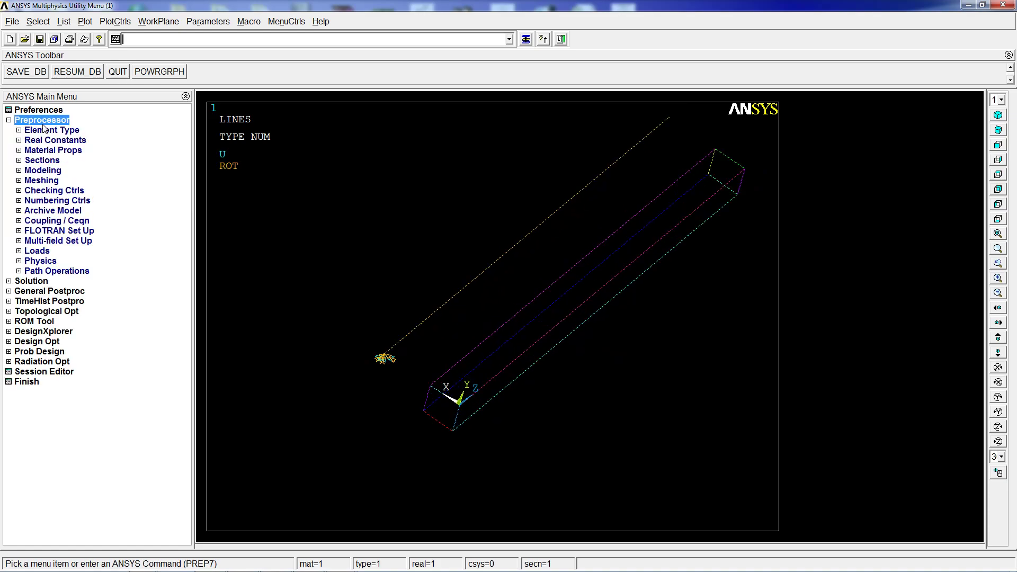
left_click(37, 251)
left_click(32, 311)
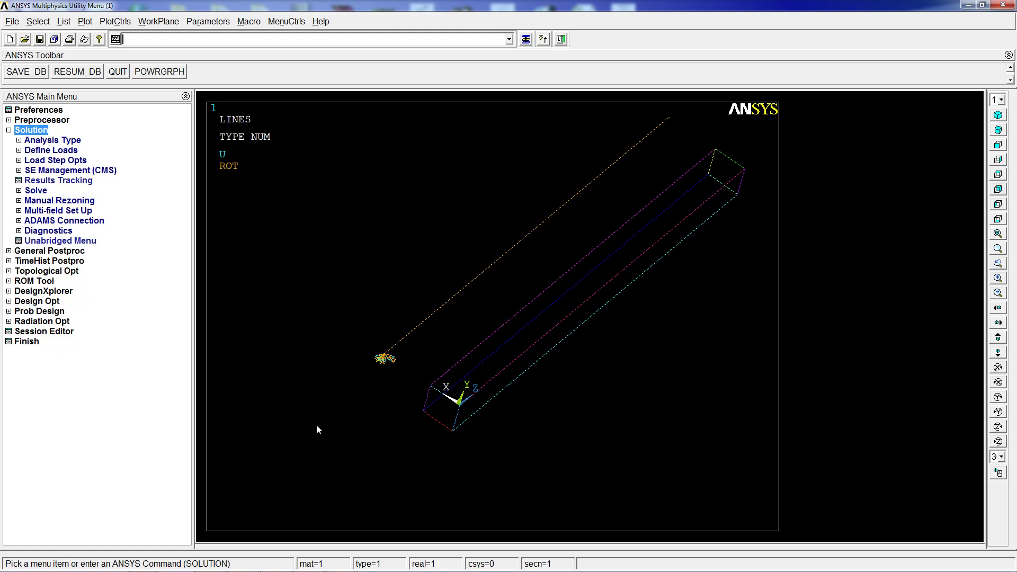
scroll(428, 399, "up", 1)
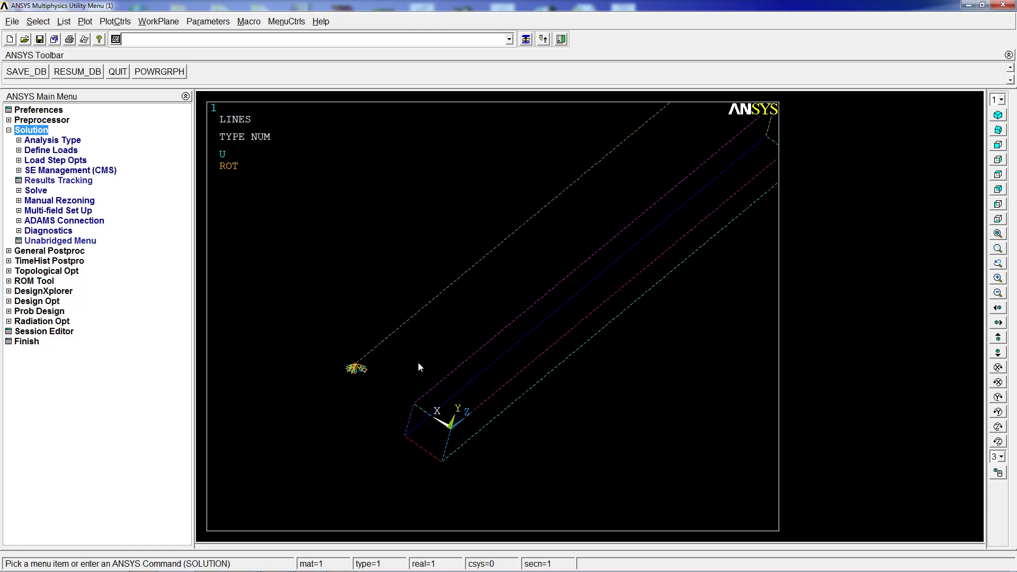
left_click(47, 139)
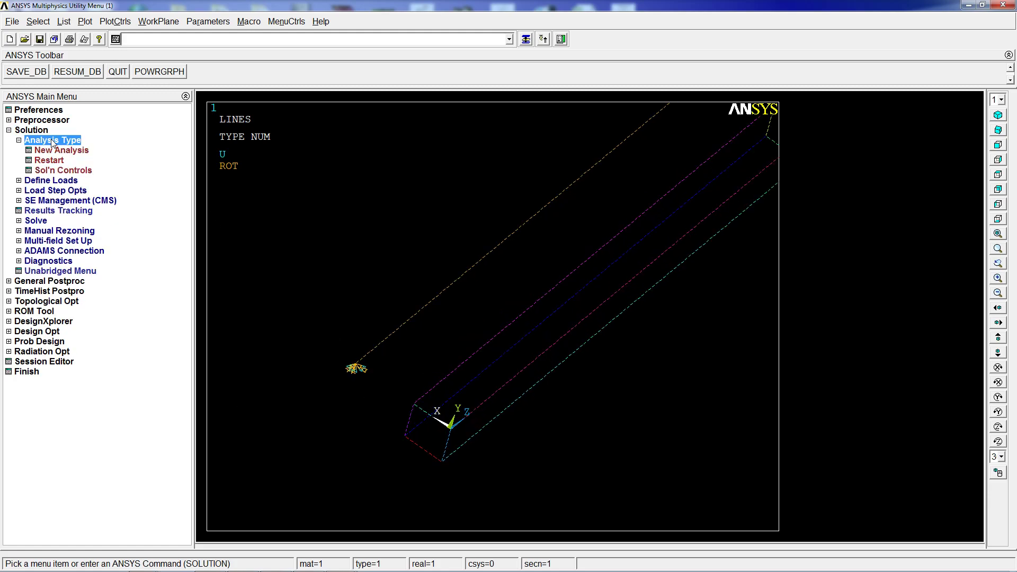
left_click(58, 181)
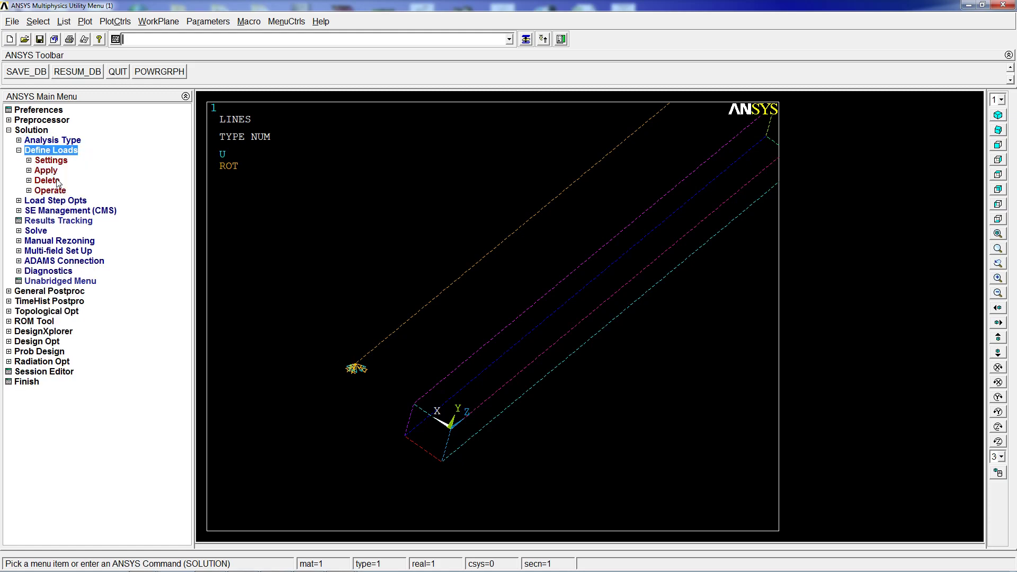
left_click(56, 171)
left_click(72, 182)
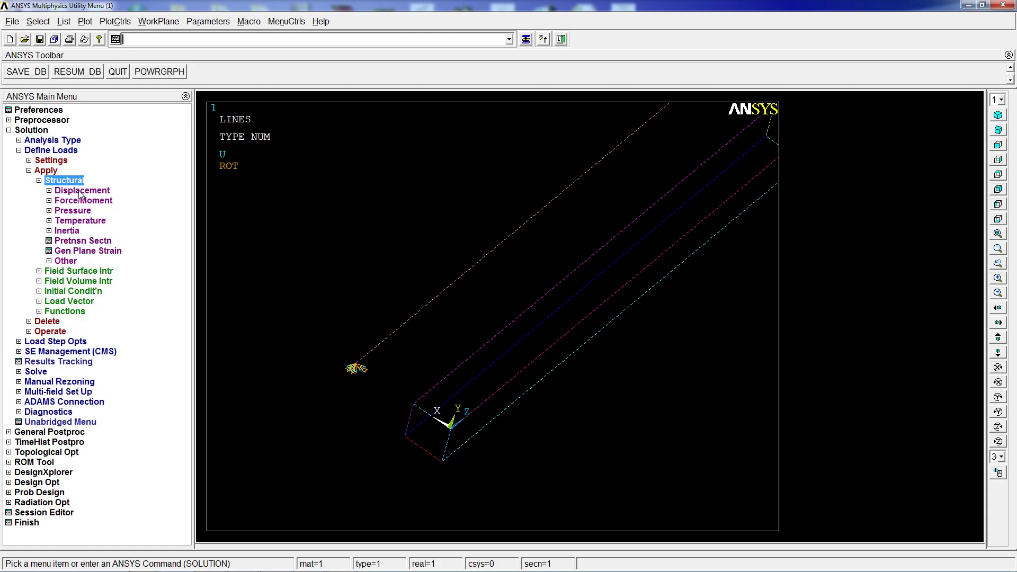
left_click(80, 190)
left_click(82, 201)
left_click(428, 423)
left_click(408, 424)
left_click(411, 443)
middle_click(440, 450)
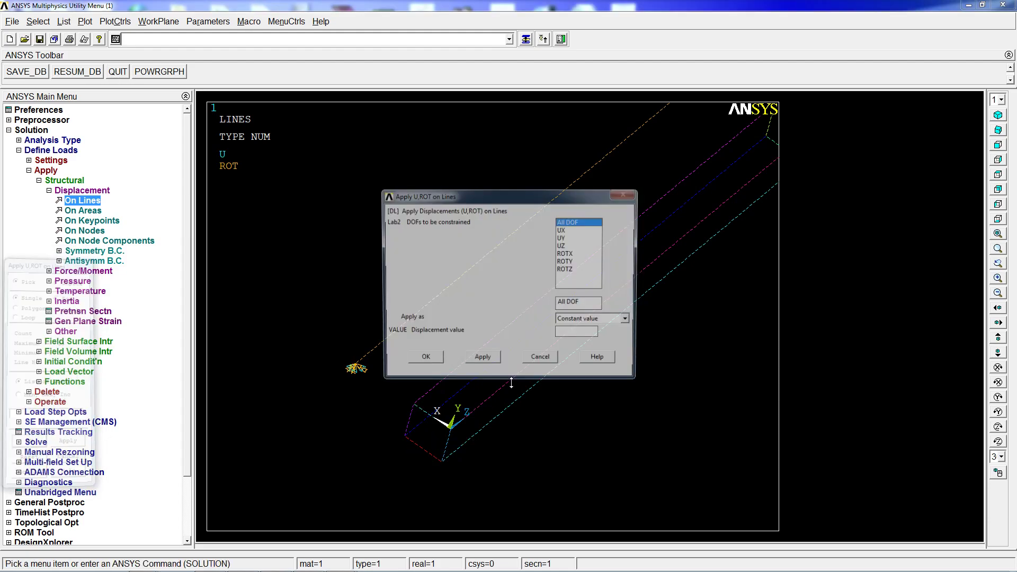
left_click(432, 361)
left_click_drag(457, 405, 481, 326, "ctrl")
scroll(481, 326, "up", 5, "ctrl")
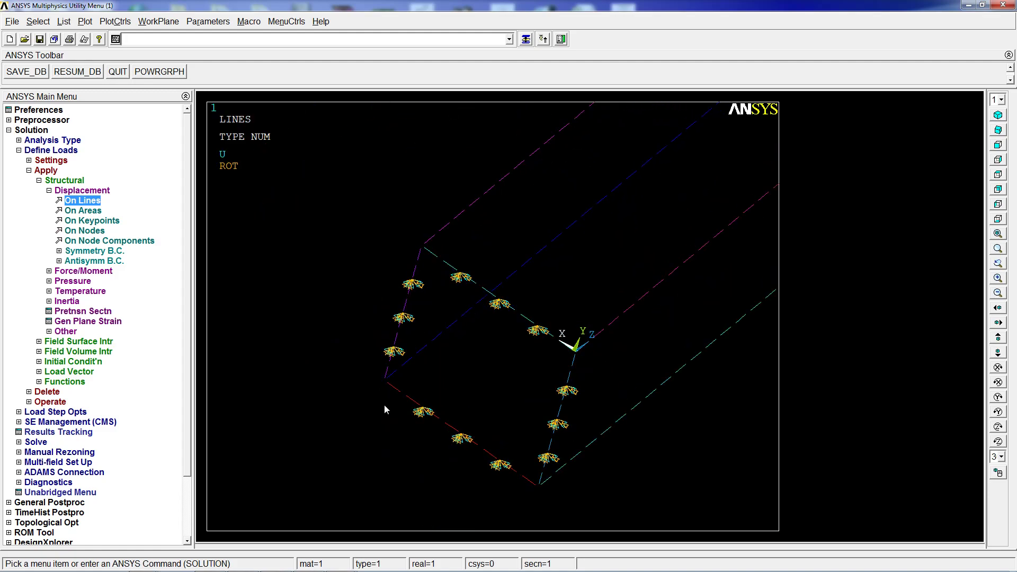
- Constrain All DOF on the corner keypoints of the shell tube's Z origin end using dk,p
type("dk,p")
key("Return")
left_click(383, 246)
left_click(368, 365)
middle_click(577, 350)
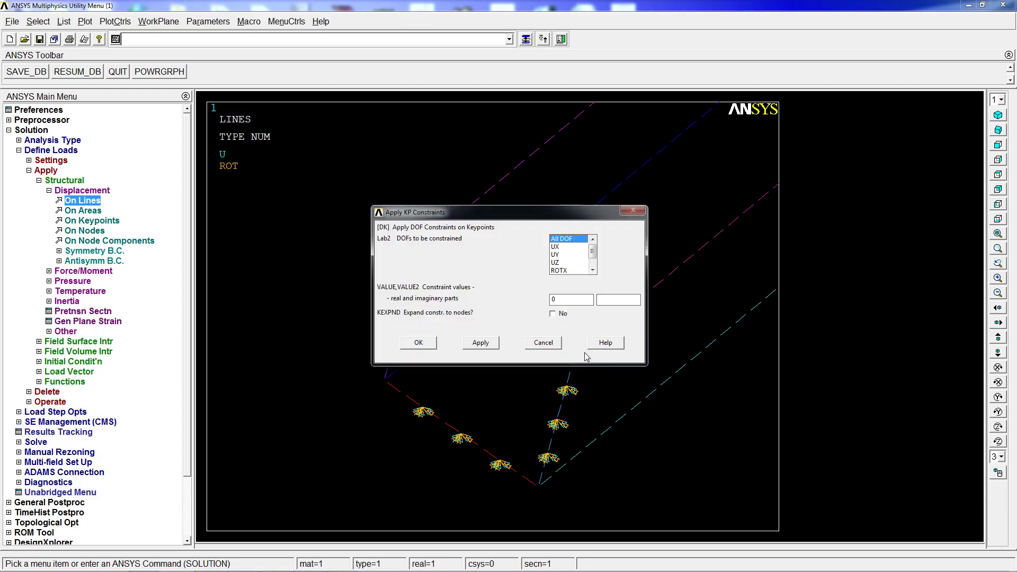
key("Return")
- Clear the mesh from the single beam line in the preprocessor using lclear
scroll(563, 320, "down", 7, "ctrl")
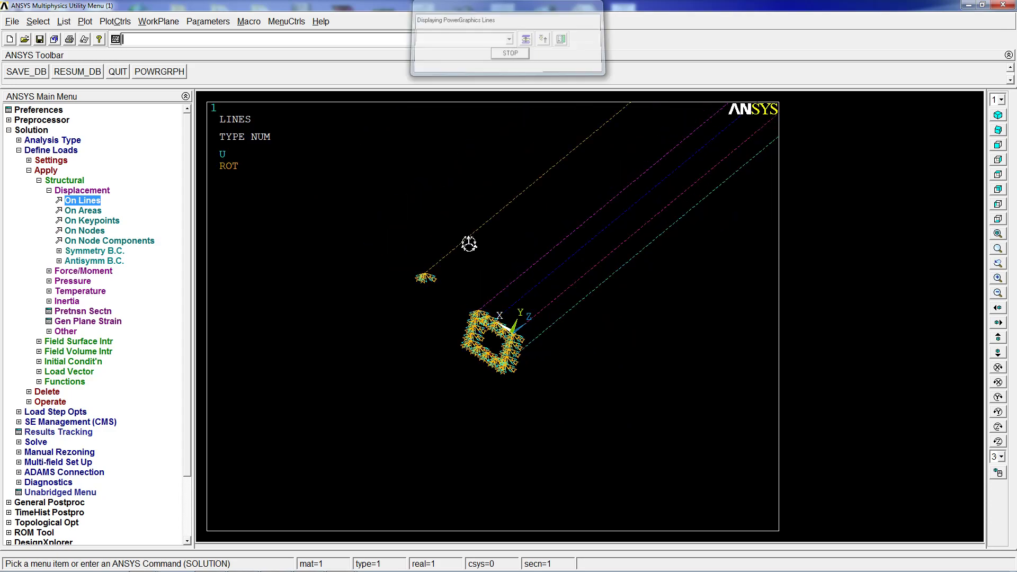
right_click_drag(470, 244, 458, 270, "ctrl")
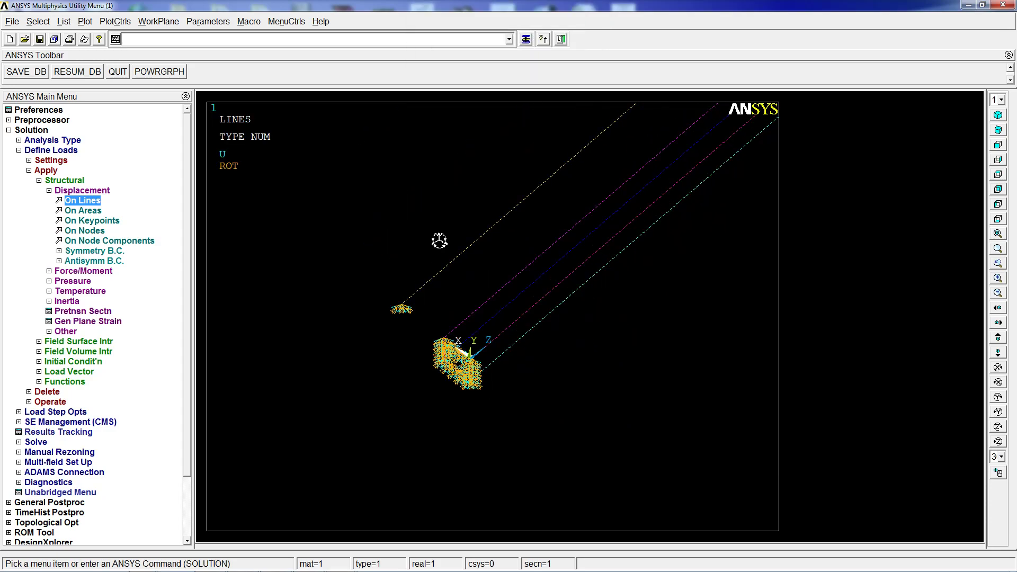
middle_click_drag(439, 239, 496, 307, "ctrl")
right_click_drag(497, 307, 487, 267, "ctrl")
left_click_drag(486, 267, 471, 358, "ctrl")
scroll(533, 317, "up", 2, "ctrl")
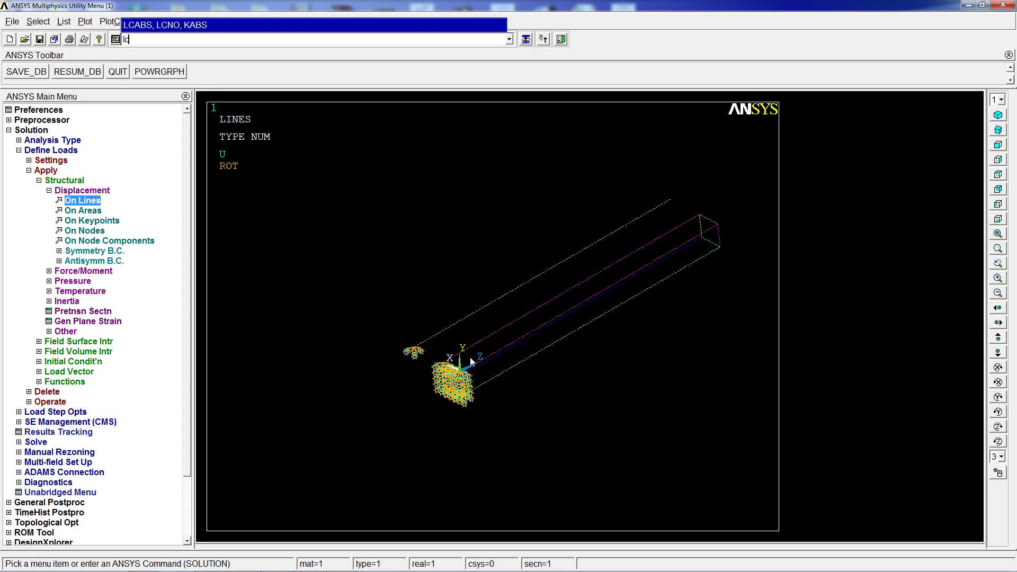
left_click(42, 120)
type("lce")
key("BackSpace")
type("lear")
key("Return")
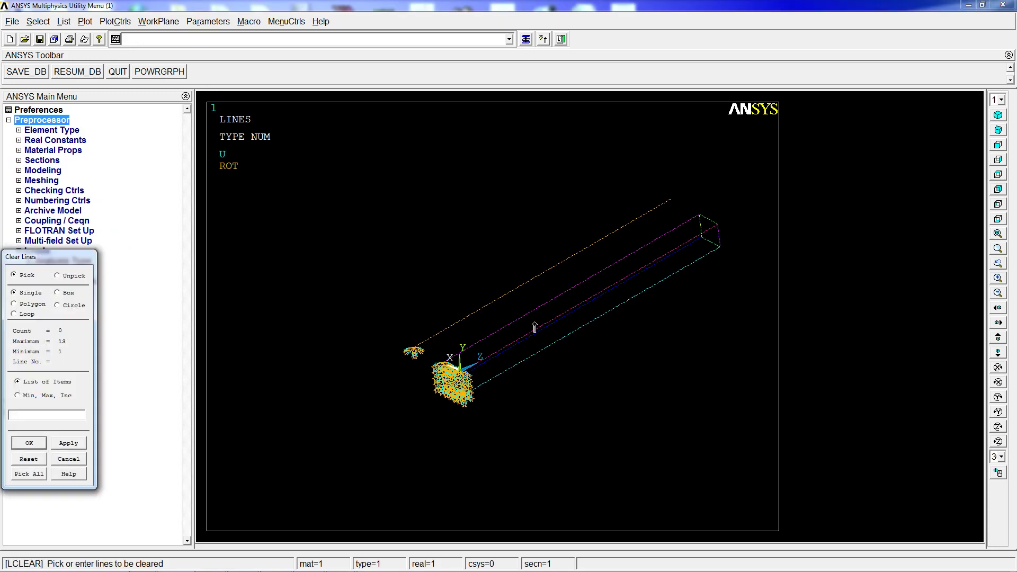
right_click(513, 245)
middle_click(523, 284)
scroll(524, 285, "up", 4)
left_click_drag(512, 296, 493, 308, "ctrl")
scroll(435, 288, "down", 5)
- Start a new analysis in the Solution processor and set its type to Modal
left_click(29, 312)
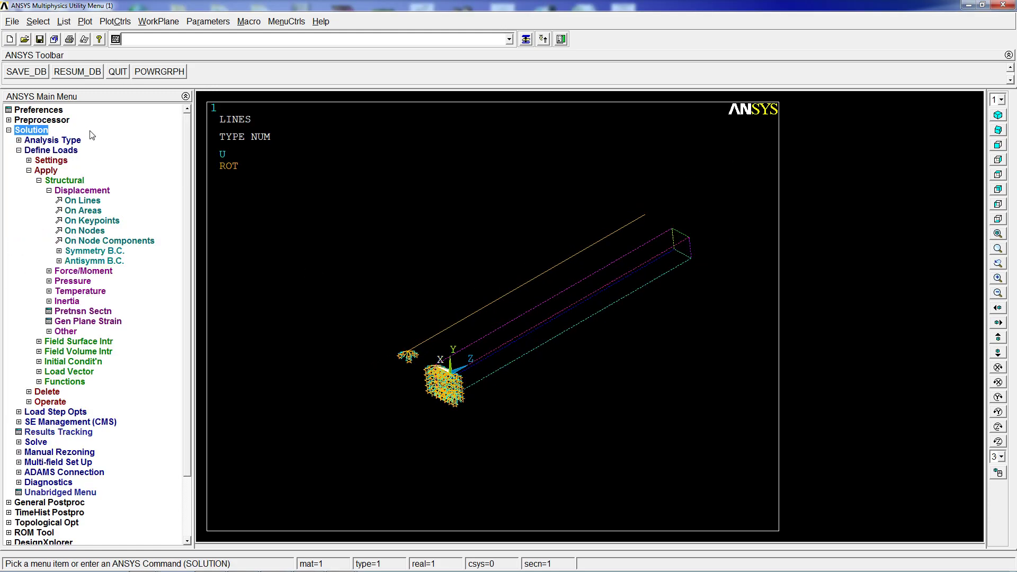
left_click(65, 141)
left_click(68, 151)
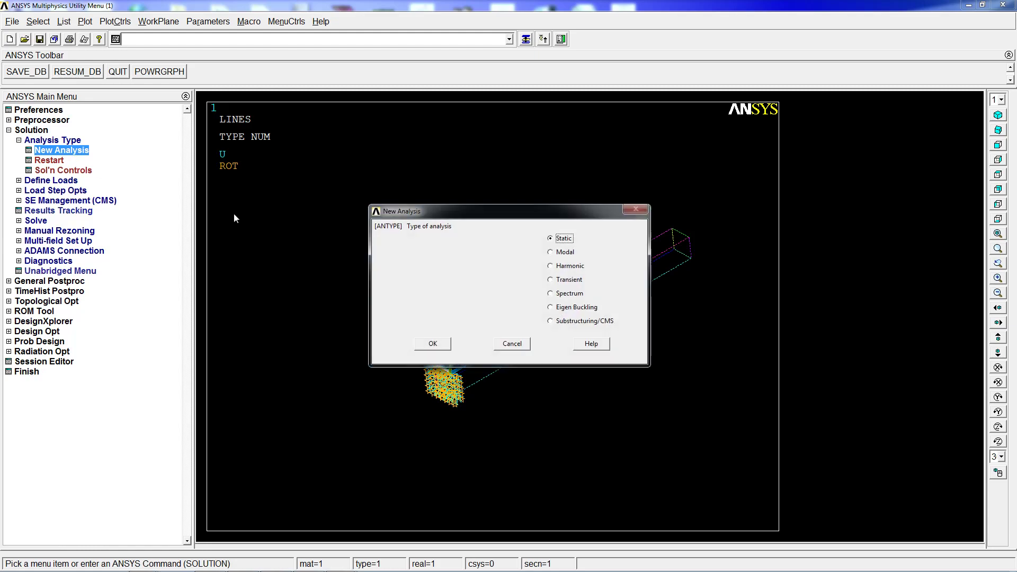
left_click(549, 254)
left_click(433, 344)
- Set the modal analysis options to Block Lanczos with 10 modes to extract and 10 to expand, accepting the default frequency settings
left_click(55, 170)
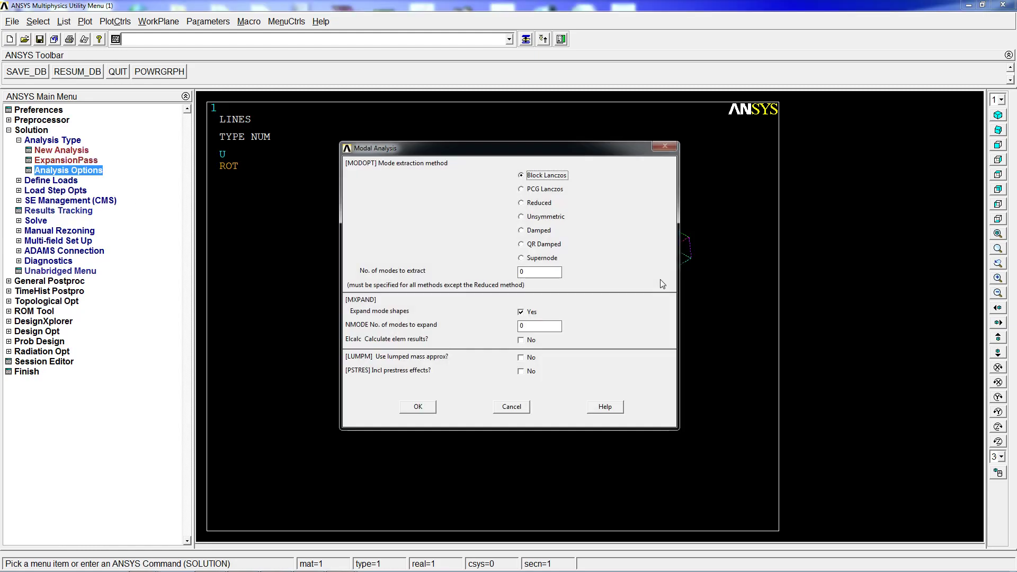
key("Tab")
type("10")
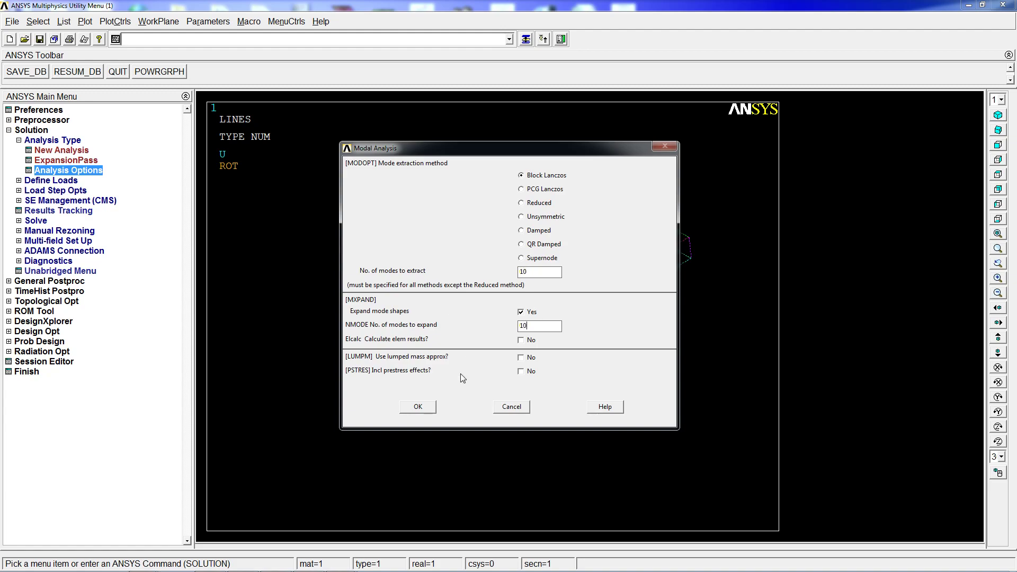
left_click(418, 406)
key("Return")
- Solve the modal analysis of the shell model
type("solve")
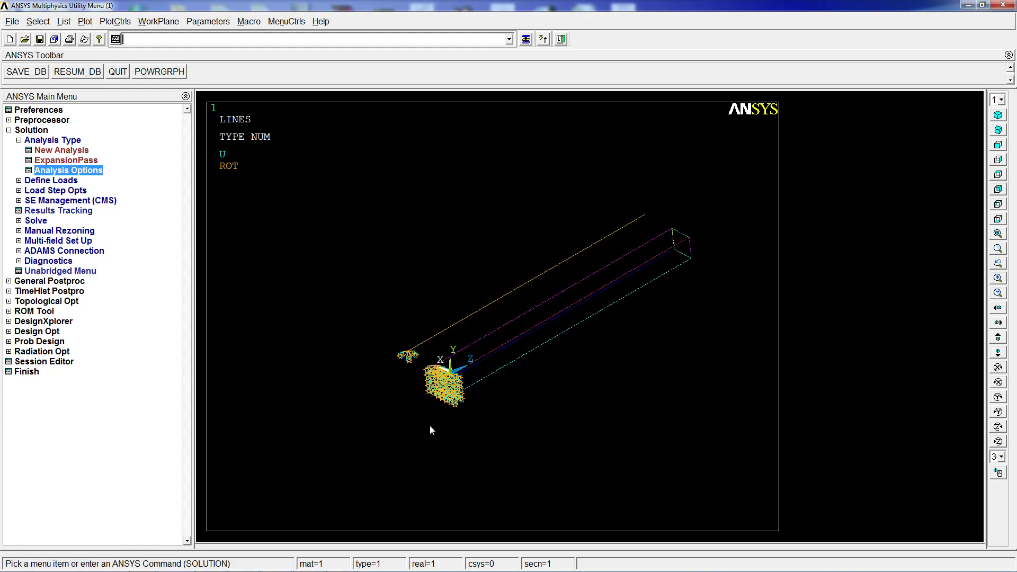
key("Return")
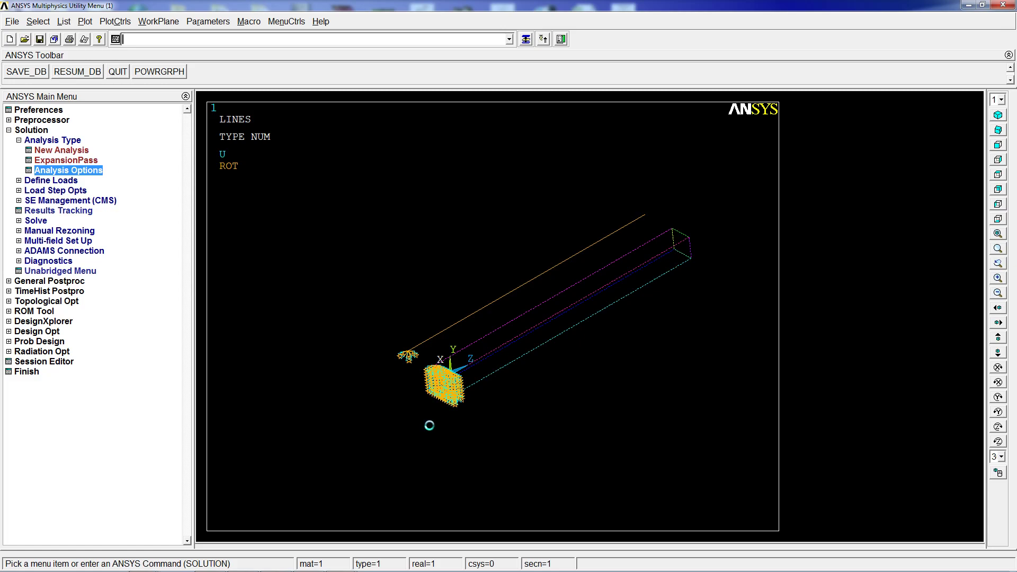
key("Return")
- Enter the general postprocessor and list the modal result sets with set,list
left_click(52, 281)
type("set,")
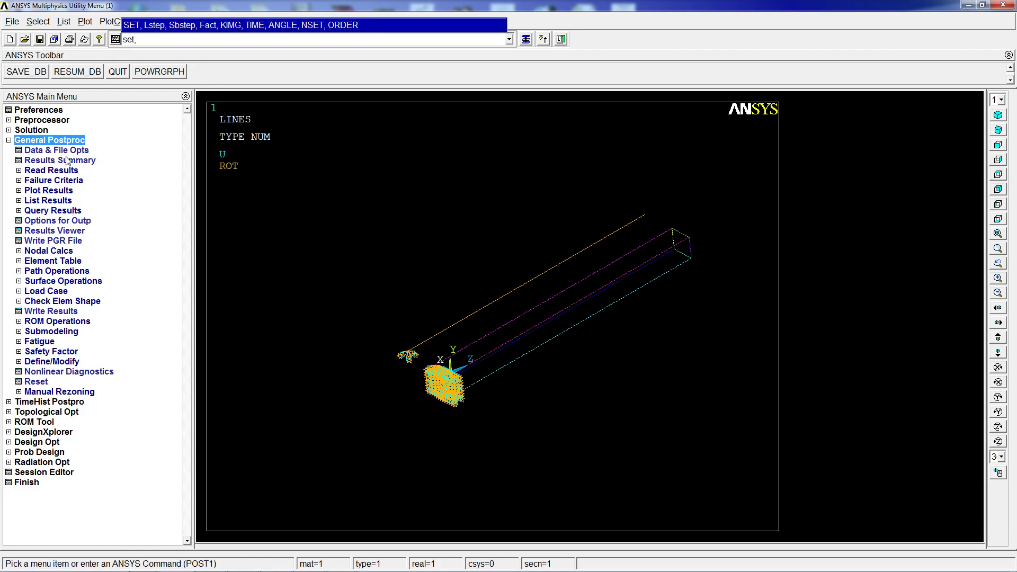
type("list")
key("Return")
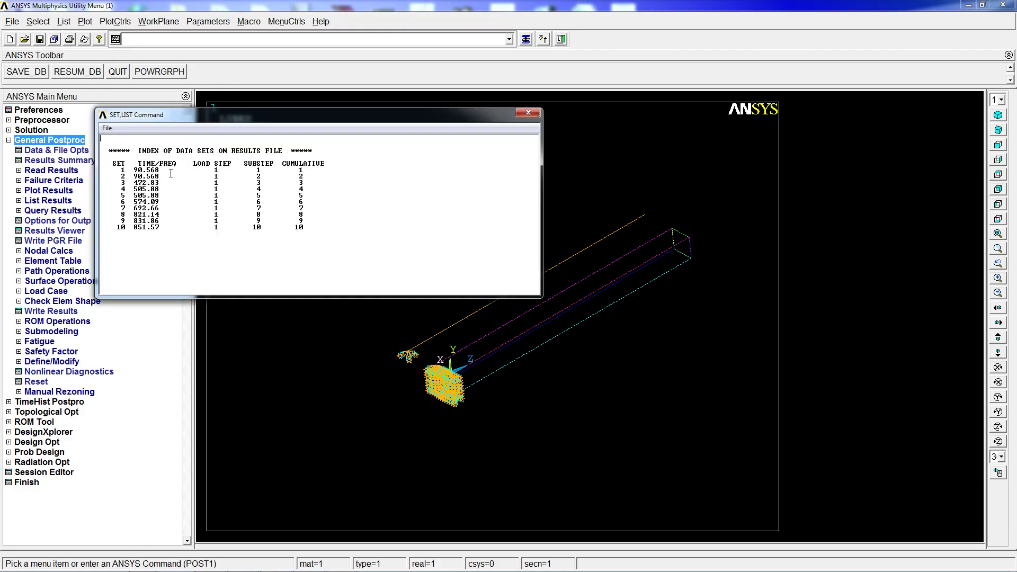
- Compare the frequencies of sets 1 and 2 and of sets 4 and 5, then move the list out of the way
left_click_drag(170, 173, 165, 181)
left_click(158, 176)
left_click_drag(167, 179, 97, 169)
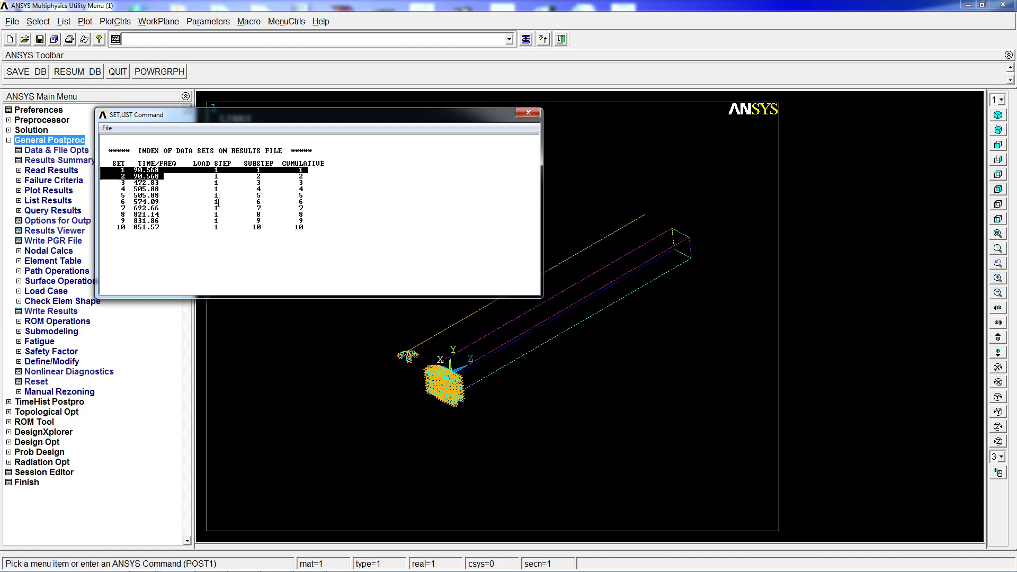
left_click_drag(307, 178, 170, 177)
left_click_drag(163, 194, 106, 189)
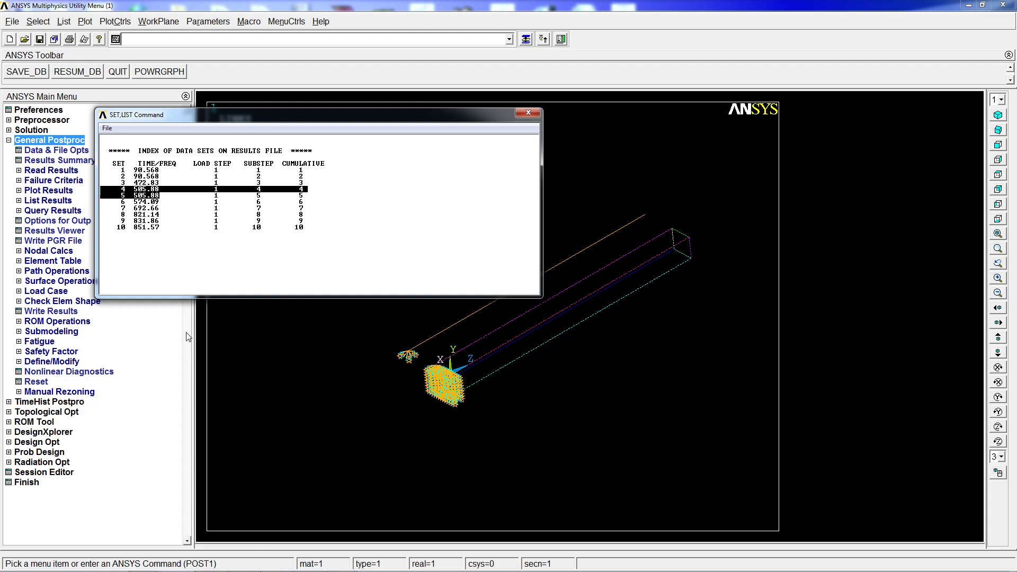
left_click_drag(388, 120, 1016, 175)
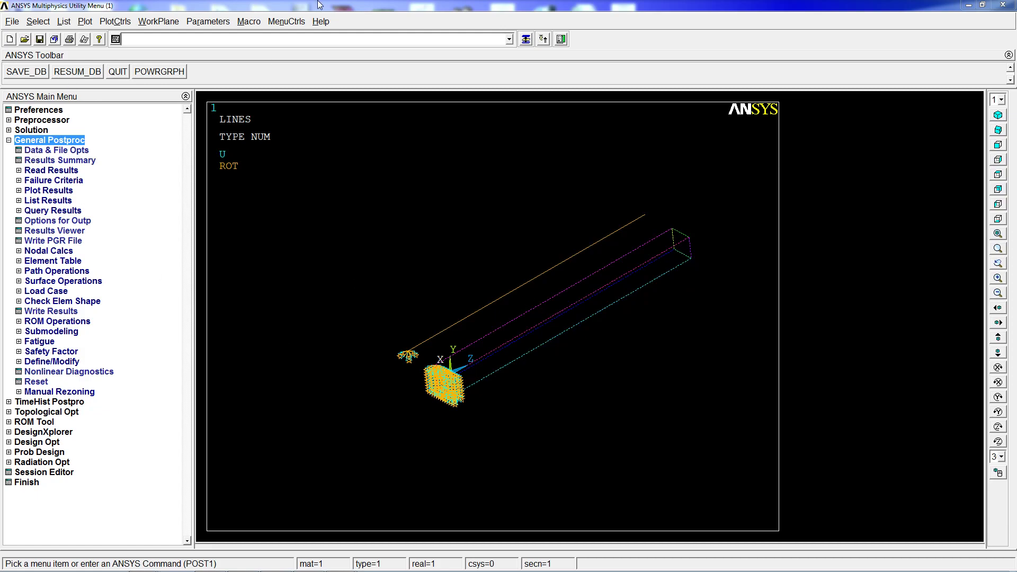
- Read load step 1, substep 1 and plot the nodal displacement vector sum with plnsol,u,sum, viewed along the tube's side
left_click(283, 46)
type("set,1,1")
key("Return")
type("plnsol,u,sum")
key("Return")
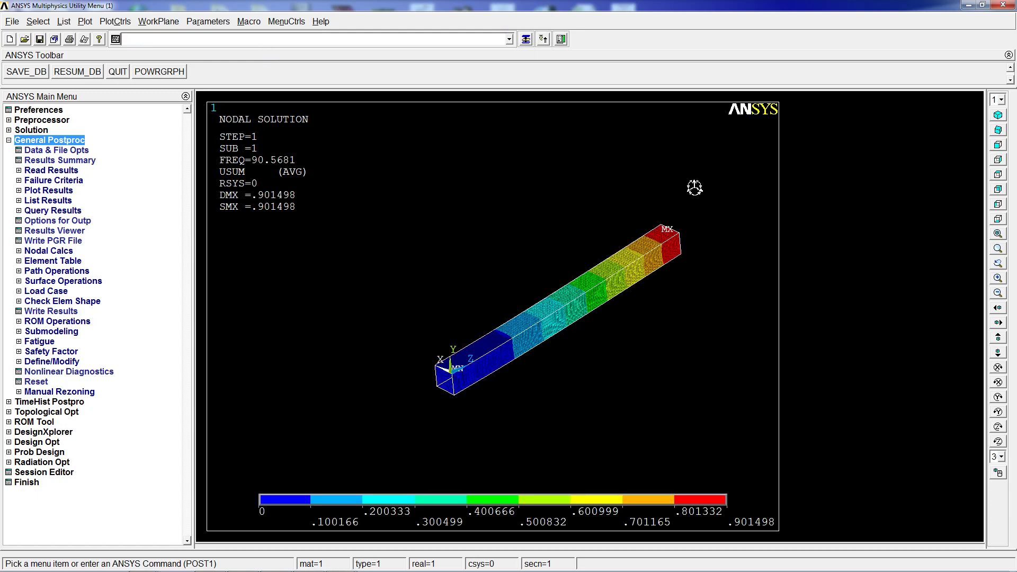
right_click_drag(644, 275, 563, 341, "ctrl")
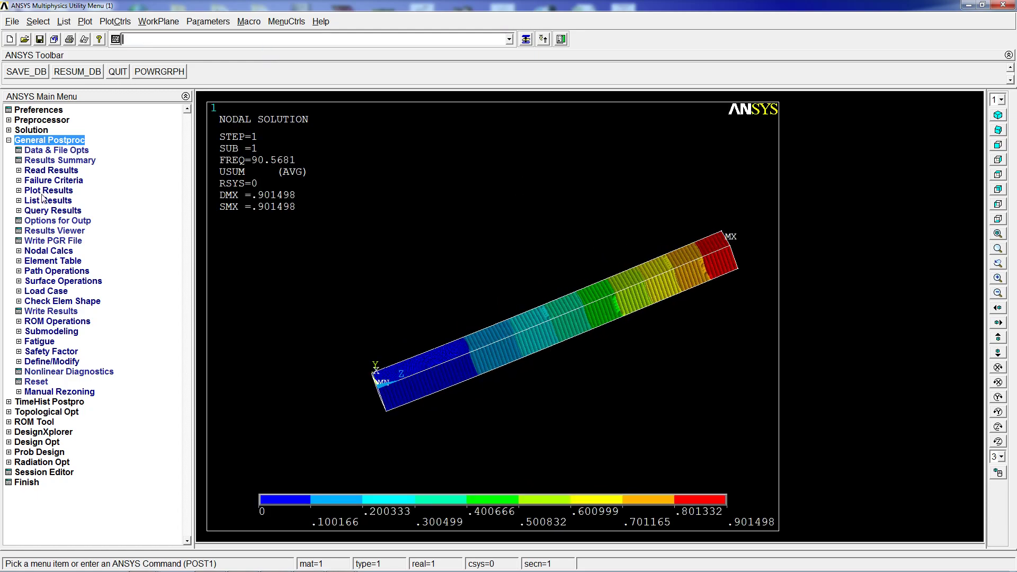
- Advance through the result sets to the third mode and inspect its deformed shape from several angles
left_click(51, 170)
left_click(52, 190)
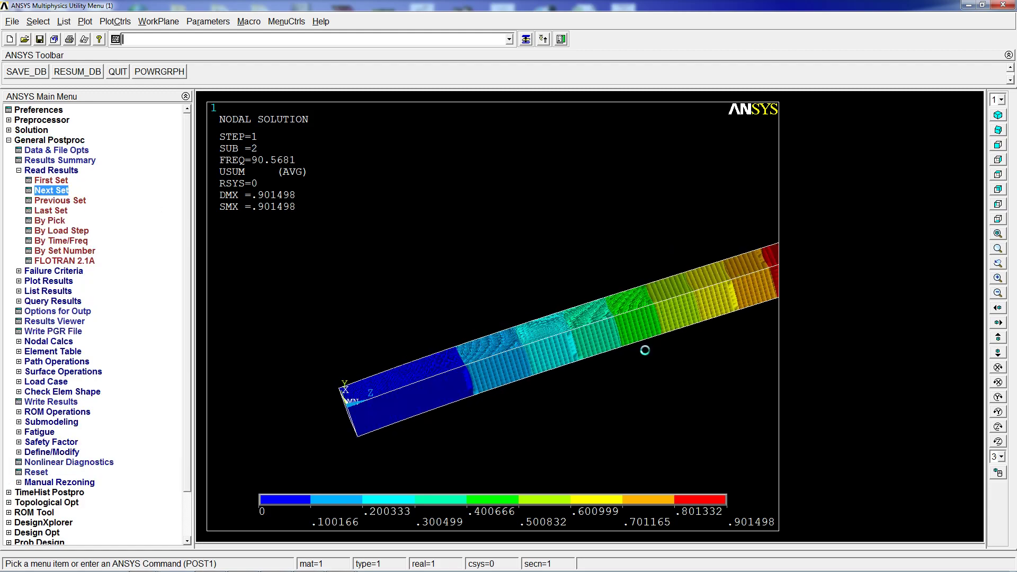
left_click(52, 190)
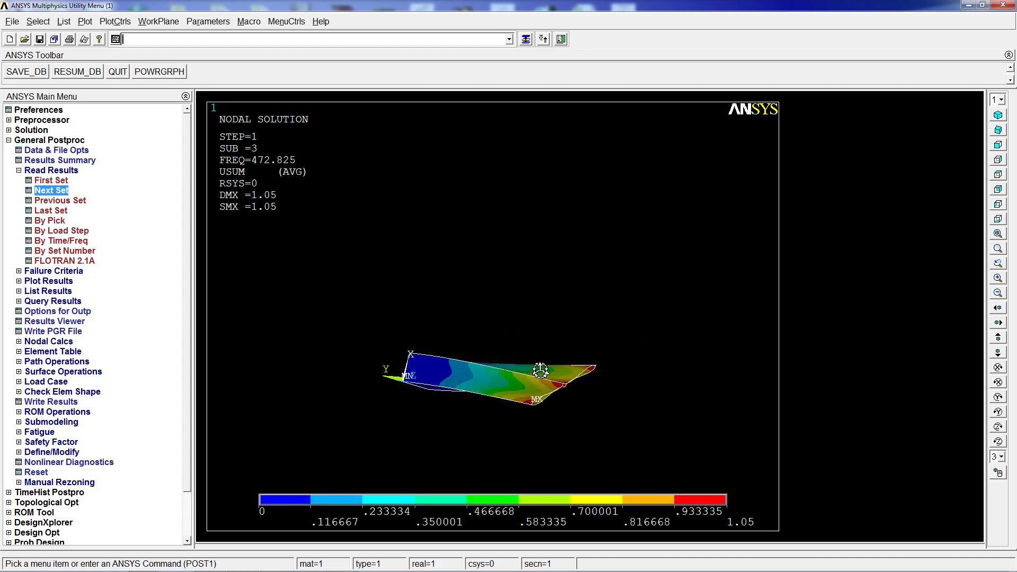
mouse_move(541, 371)
right_mouse_down("ctrl")
mouse_move(567, 329)
mouse_move(462, 286)
mouse_move(497, 368)
mouse_move(509, 345)
mouse_move(537, 360)
right_mouse_up("ctrl")
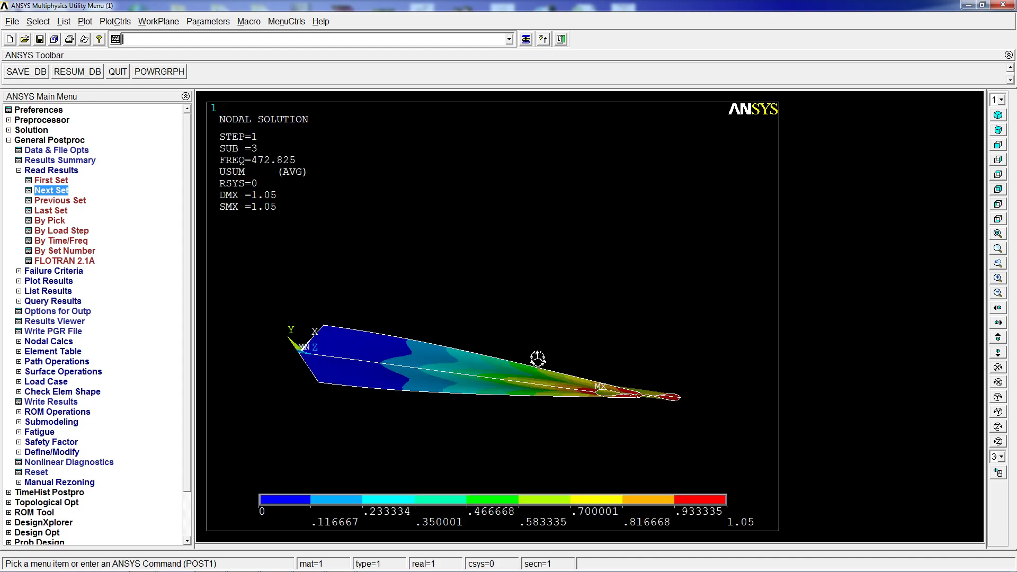
- Reduce the displacement scaling in window 1 with /dscale and inspect the third mode again
type("/dscale,1,0.0")
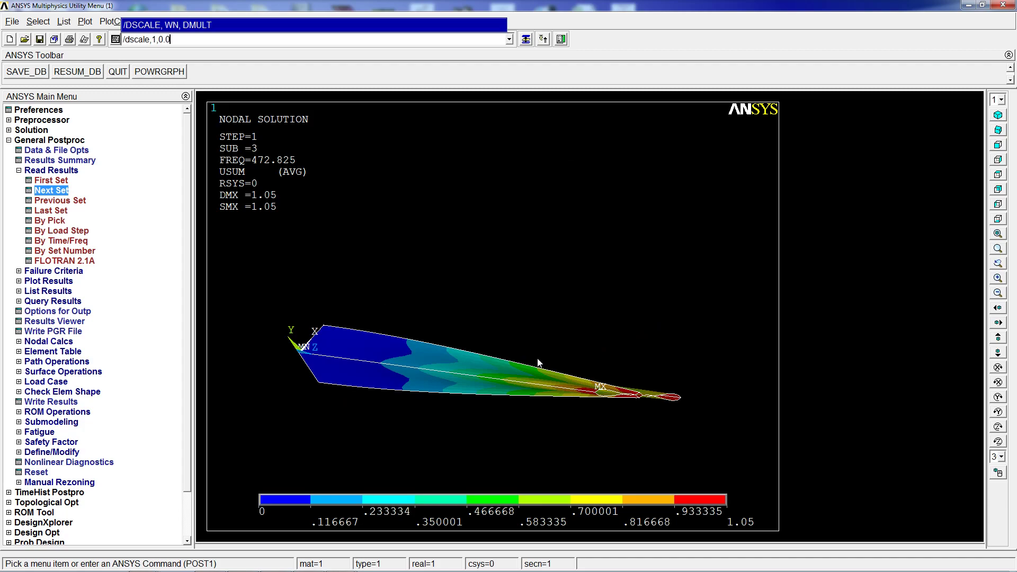
key("Return")
mouse_move(538, 364)
right_mouse_down("ctrl")
mouse_move(370, 341)
mouse_move(358, 370)
mouse_move(376, 404)
mouse_move(398, 372)
mouse_move(382, 324)
mouse_move(474, 304)
mouse_move(404, 355)
mouse_move(675, 332)
mouse_move(529, 354)
mouse_move(548, 356)
right_mouse_up("ctrl")
- Restore automatic displacement scaling in window 1 with /dscale
key("Up")
type("/dsca")
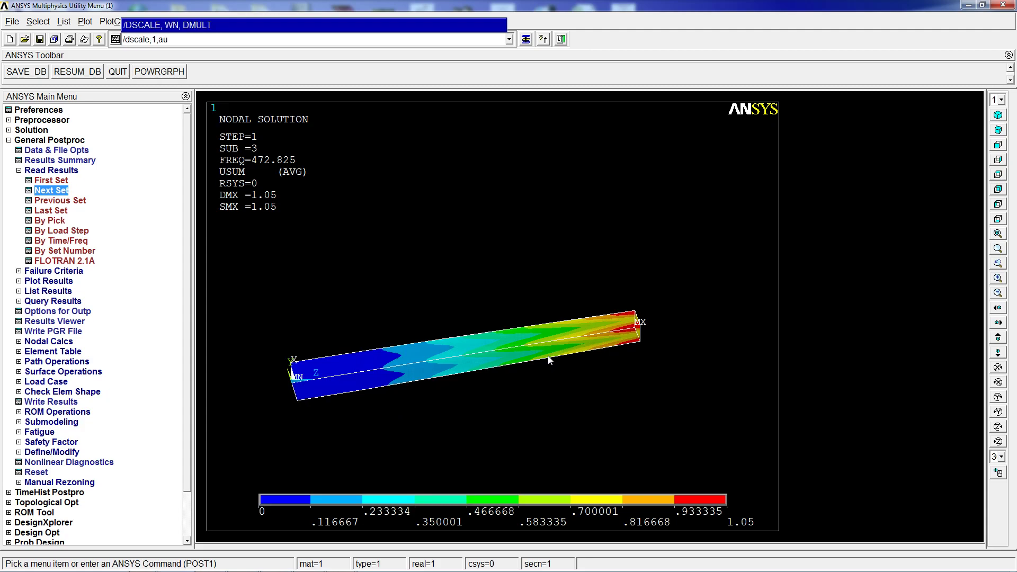
type("le,1")
key("BackSpace")
key("BackSpace")
key("Return")
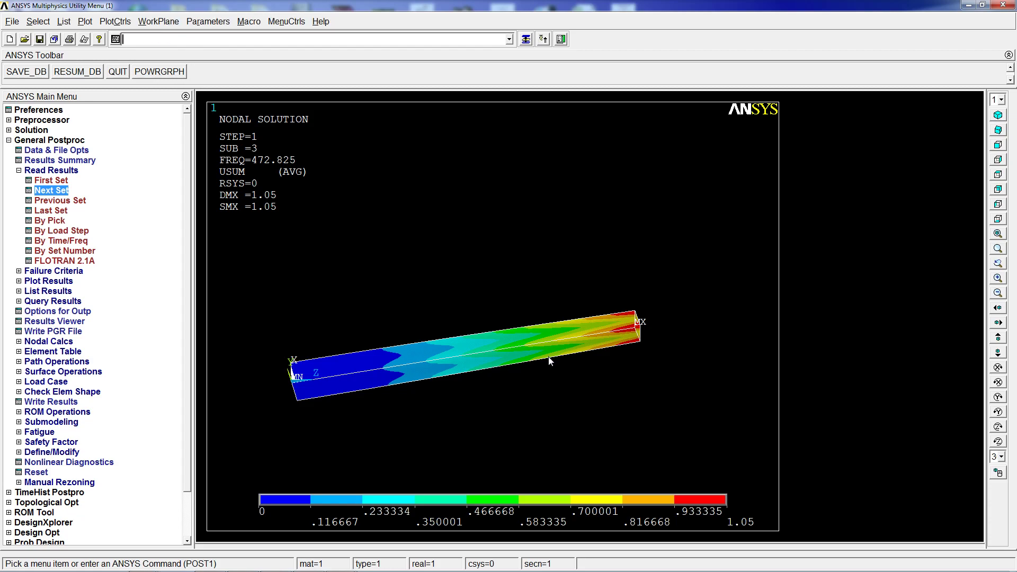
- Advance through the following result sets to the sixth mode and inspect its shape from the tube's end
left_click(51, 190)
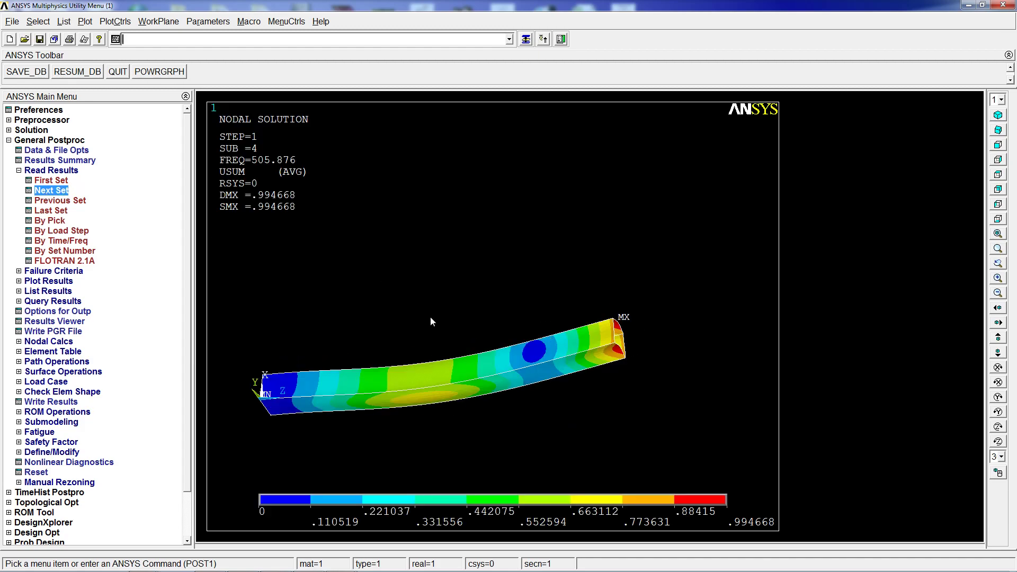
left_click(61, 191)
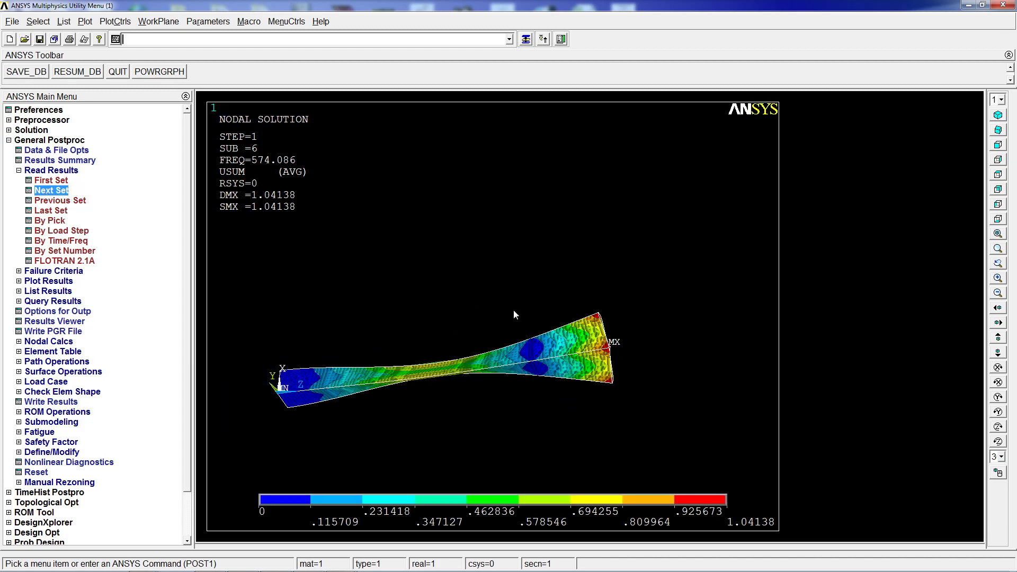
right_click_drag(439, 337, 413, 350, "ctrl")
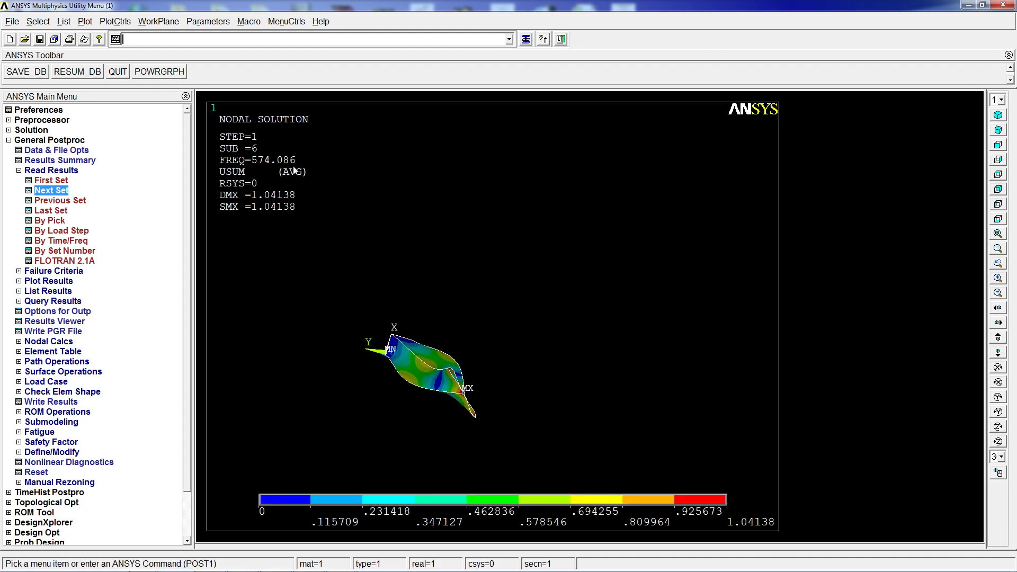
- Plot the areas and clear the shell mesh from all areas in the preprocessor with aclear,all
right_click_drag(489, 387, 641, 343, "ctrl")
type("aplot")
key("Return")
type("acl")
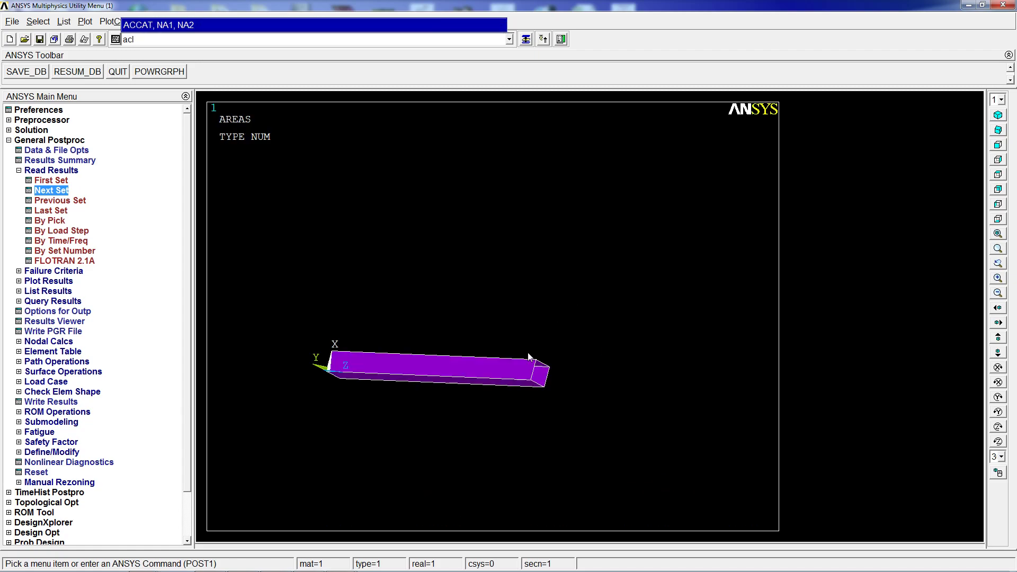
type("ear,al")
key("Return")
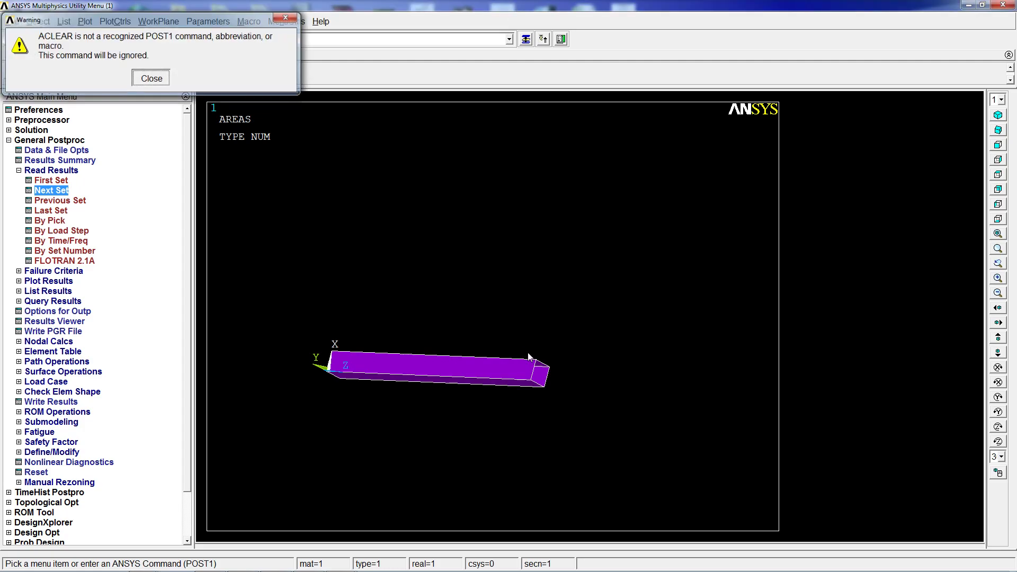
key("Return")
left_click(35, 118)
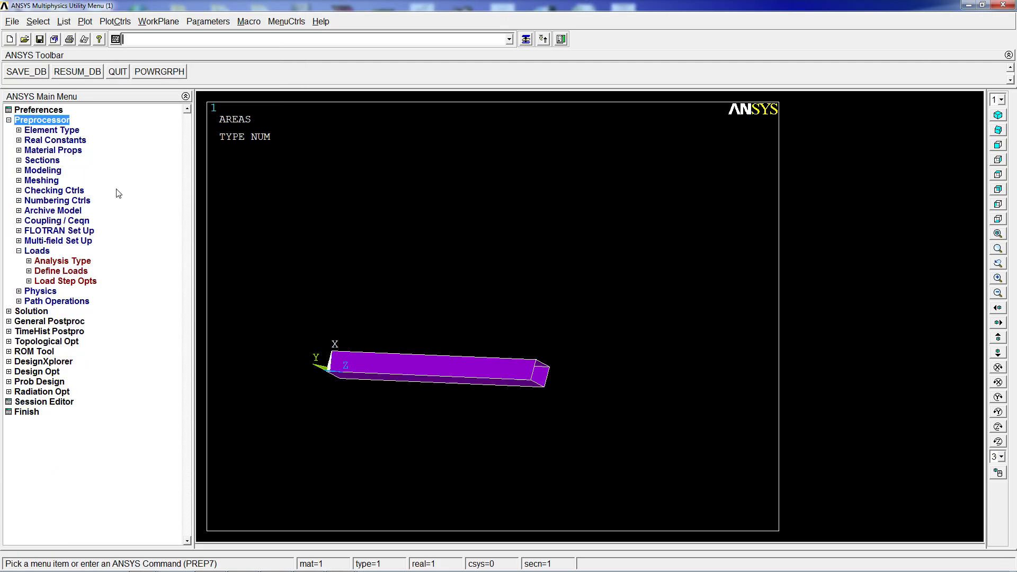
key("Up")
key("Return")
- Plot the lines and mesh the separate line above the tube with beam elements using lmesh,p
type("lplo")
key("Return")
type("lmesh,p")
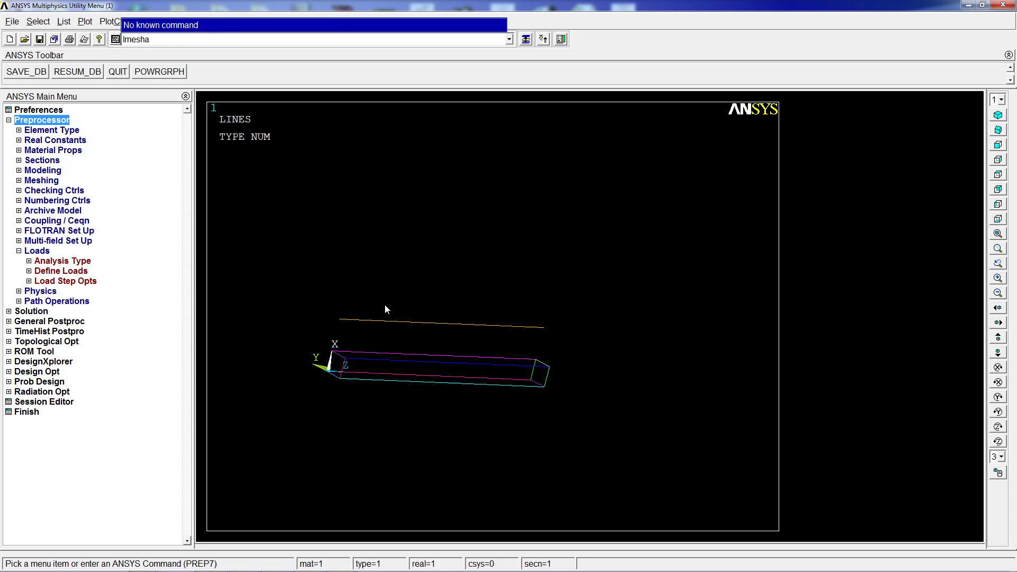
key("Return")
left_click(426, 313)
middle_click(428, 313)
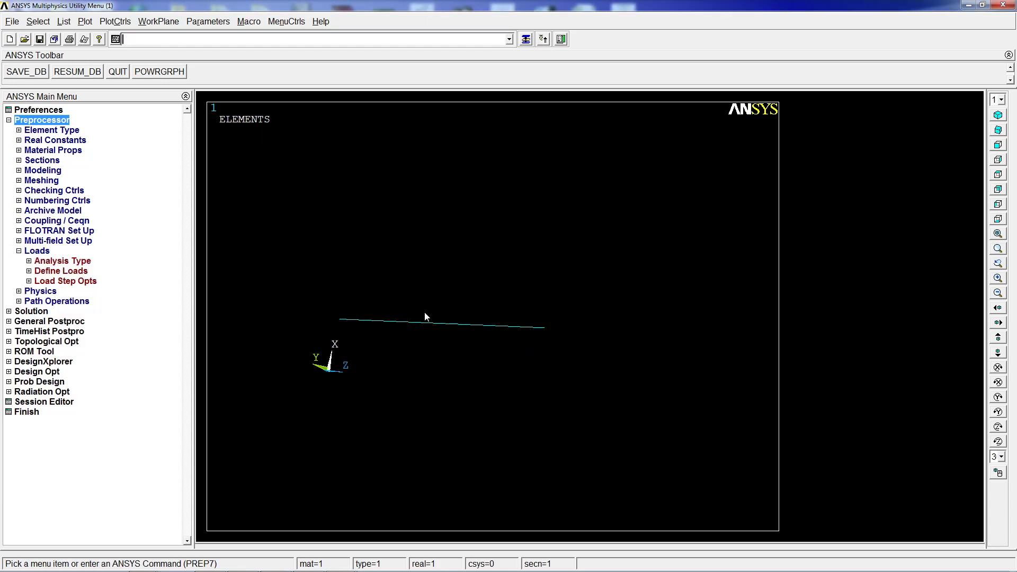
- Enter the solution processor with /solu and solve the beam model
type("/solu")
key("Return")
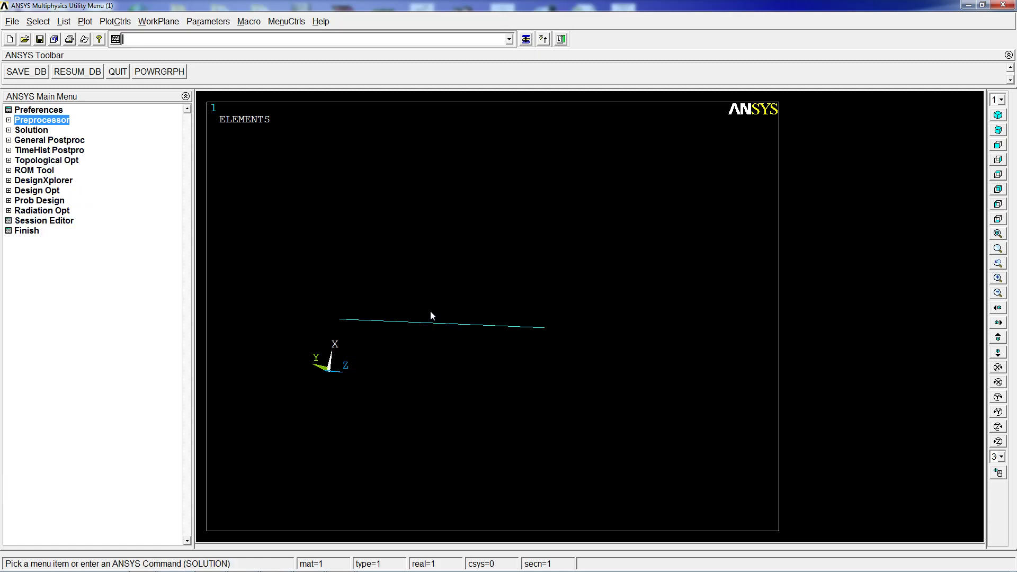
type("solve")
key("Return")
key("Return")
- List the beam model's result sets with set,list and place the listing beside the shell model's listing
left_click(79, 139)
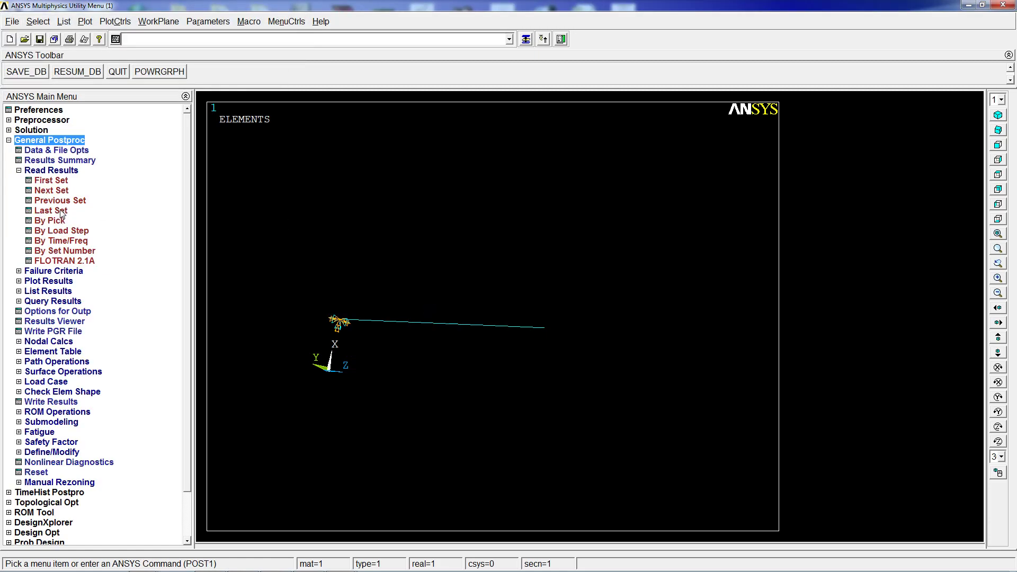
type("set,list")
key("Return")
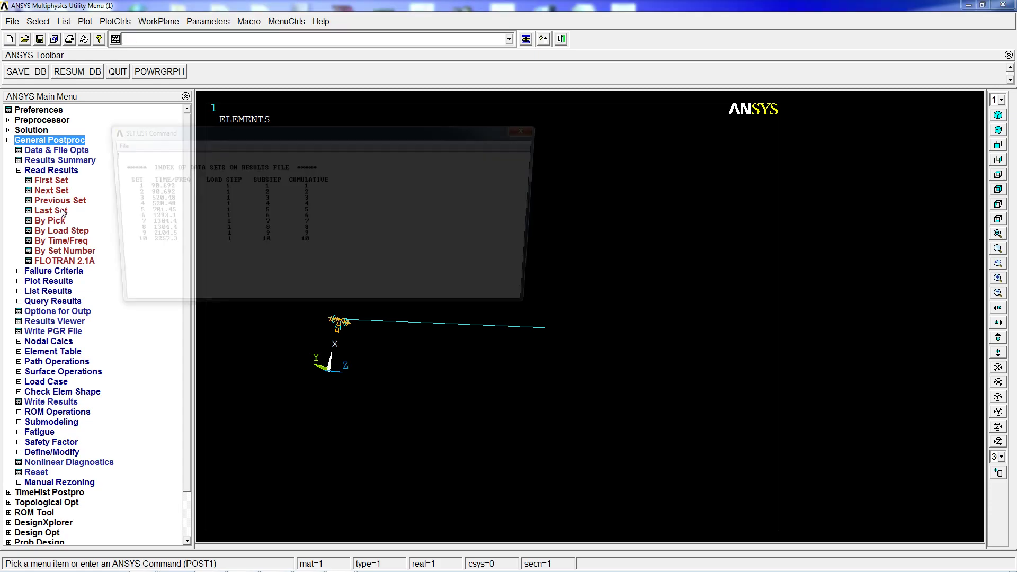
left_click_drag(358, 134, 750, 168)
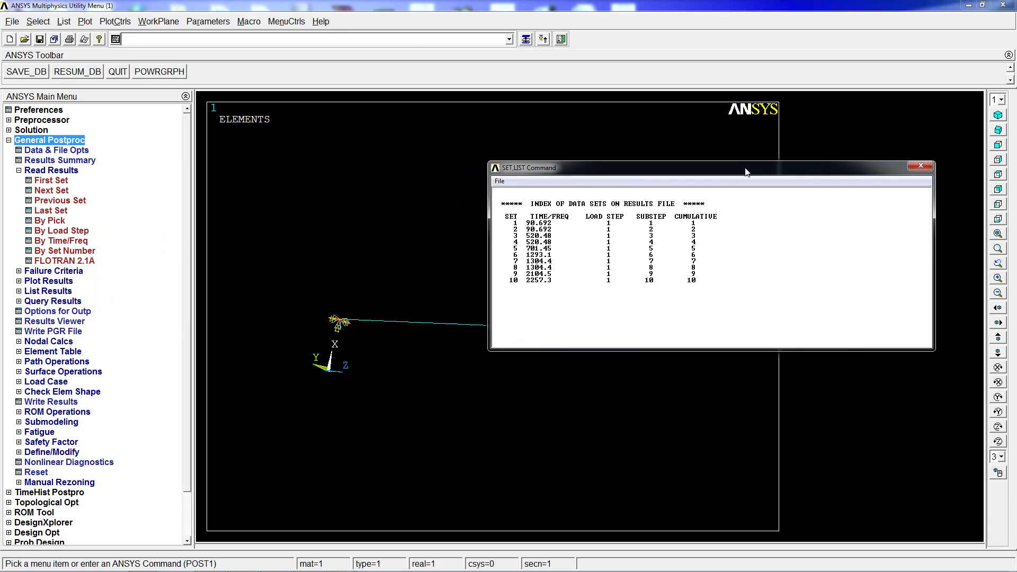
left_click_drag(281, 188, 351, 165)
left_click(531, 235)
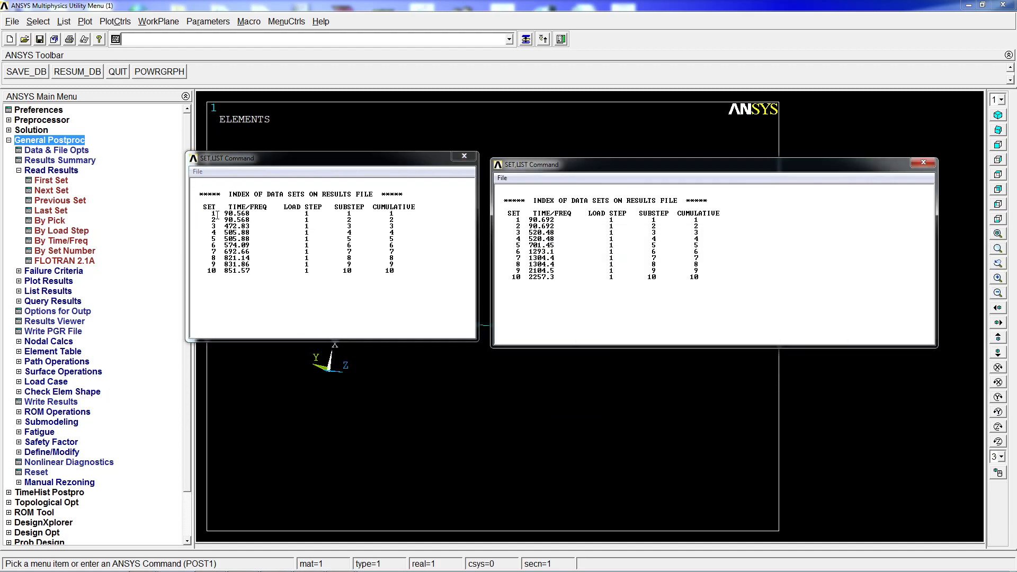
- Compare the shell and beam frequency listings mode by mode, covering the first pair, the third mode and the second bending pair
left_click(254, 213)
left_click(254, 214)
left_click(556, 220)
left_click(253, 216)
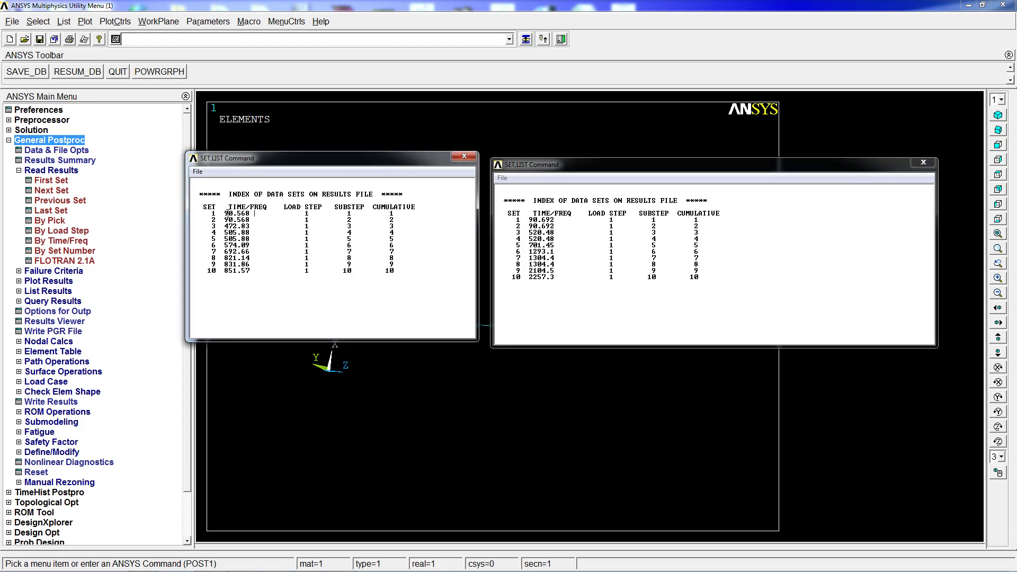
left_click(573, 228)
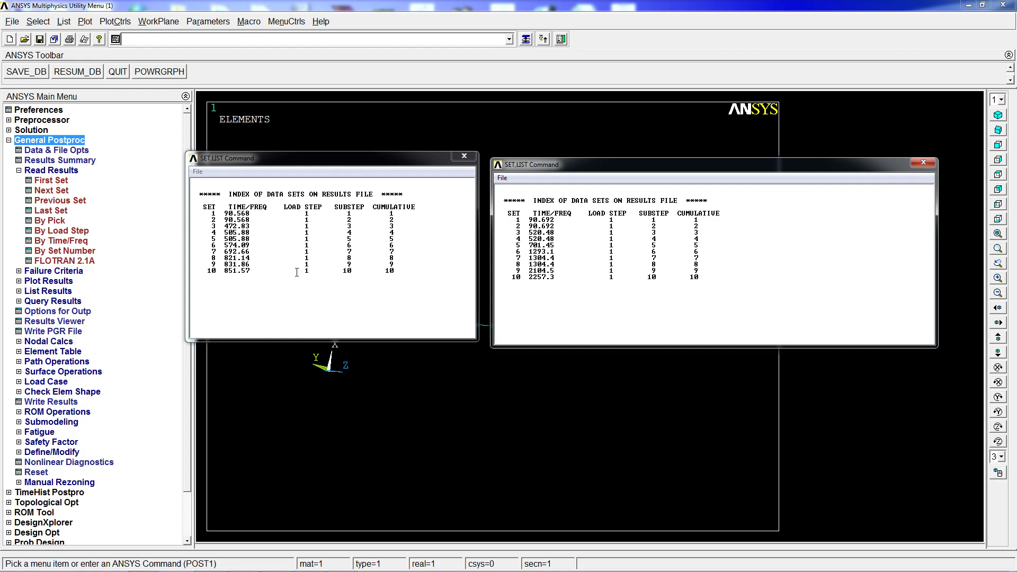
left_click(254, 235)
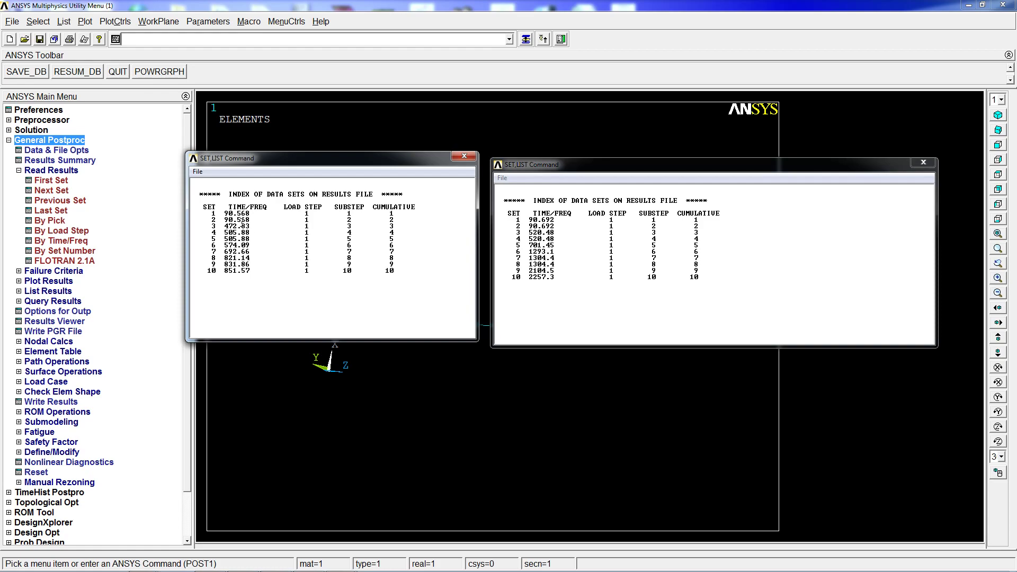
left_click(546, 242)
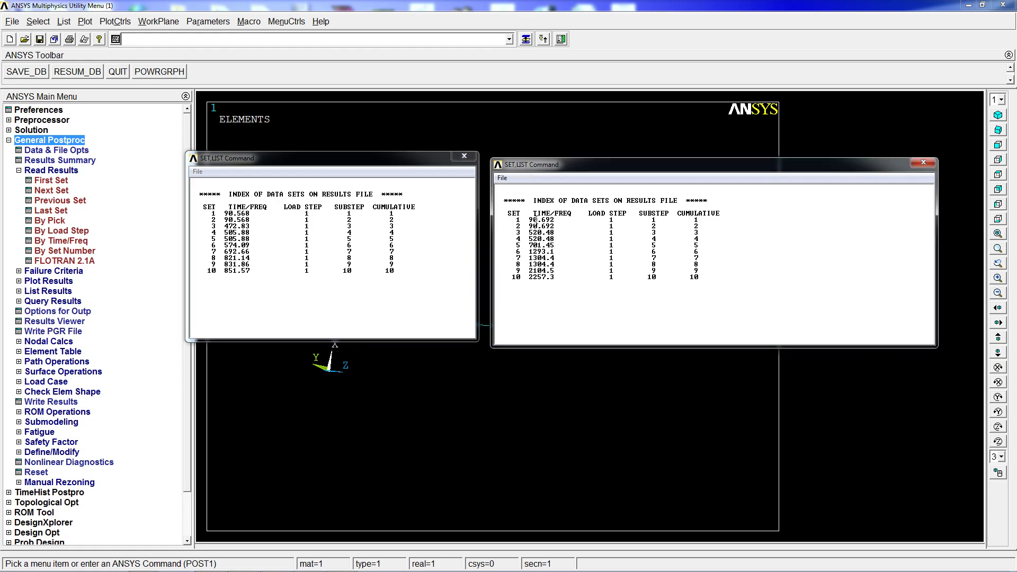
left_click_drag(535, 215, 530, 226)
left_click(530, 227)
left_click(265, 230)
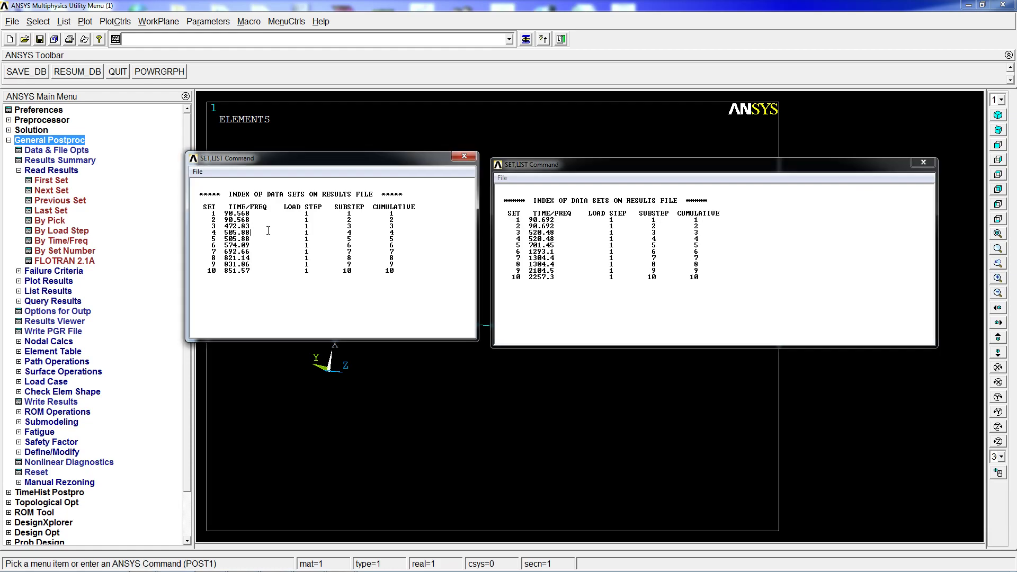
left_click_drag(250, 226, 223, 245)
left_click(248, 228)
- Move the frequency listings aside, read the first beam result set and plot its displacement vector sum with plnsol,u,sum
left_click(923, 162)
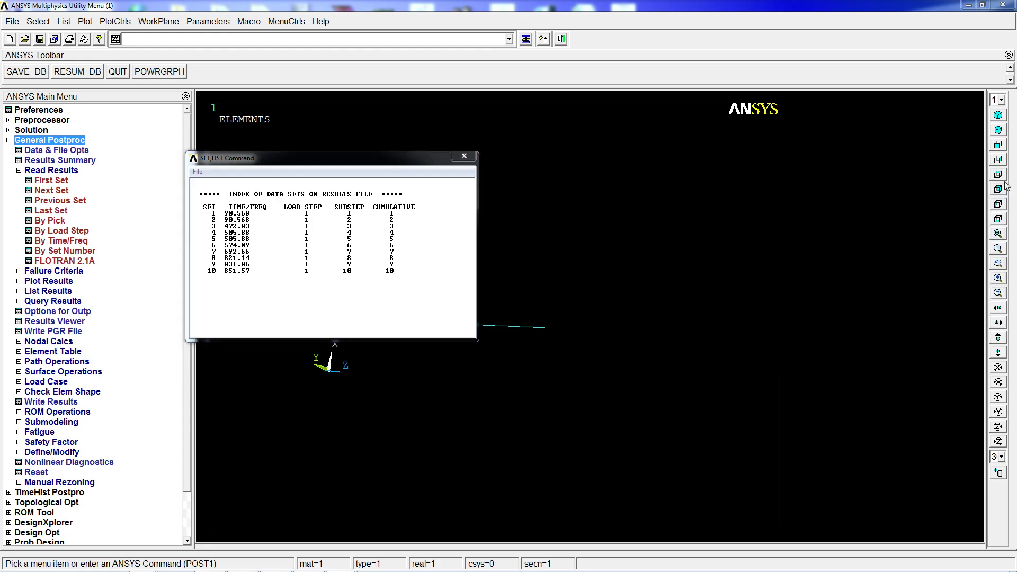
left_click_drag(396, 160, 1016, 221)
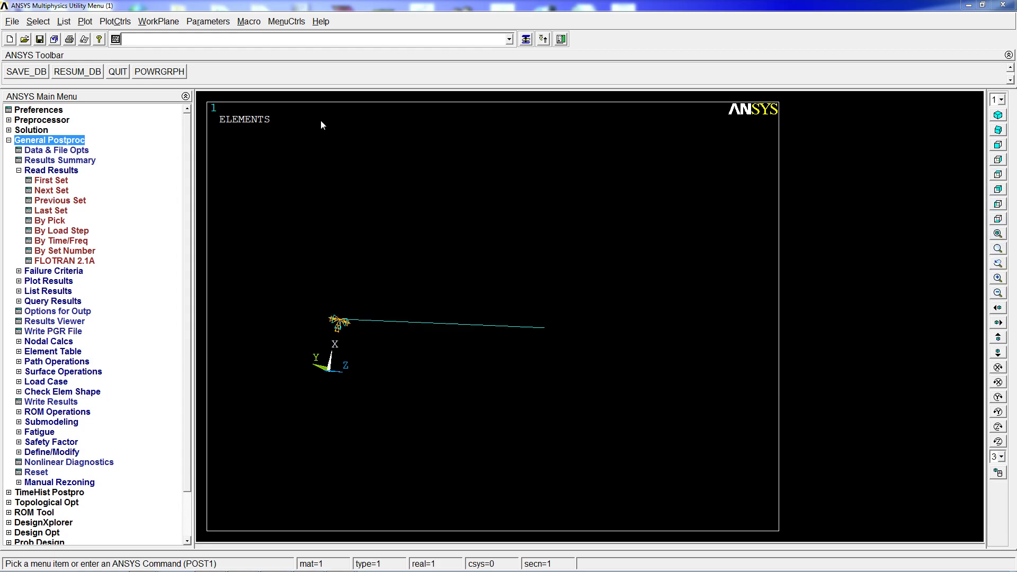
left_click(56, 182)
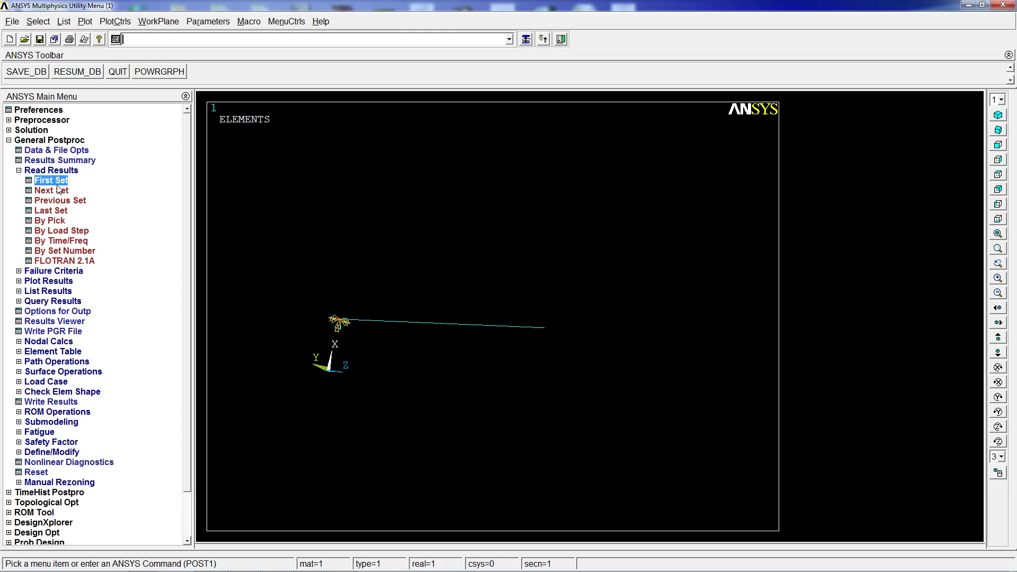
type("pl")
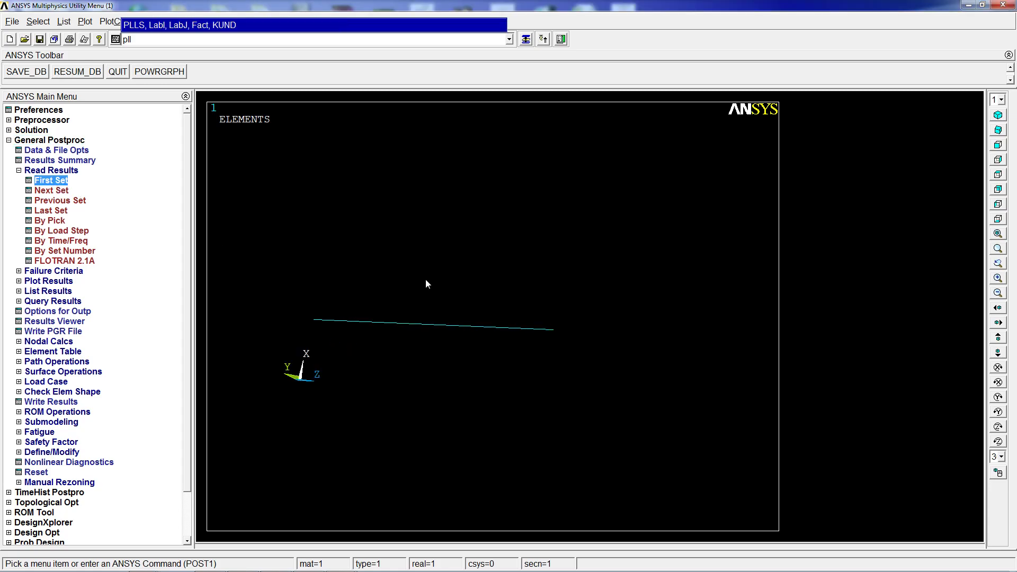
type("nsol,u,sum")
key("Return")
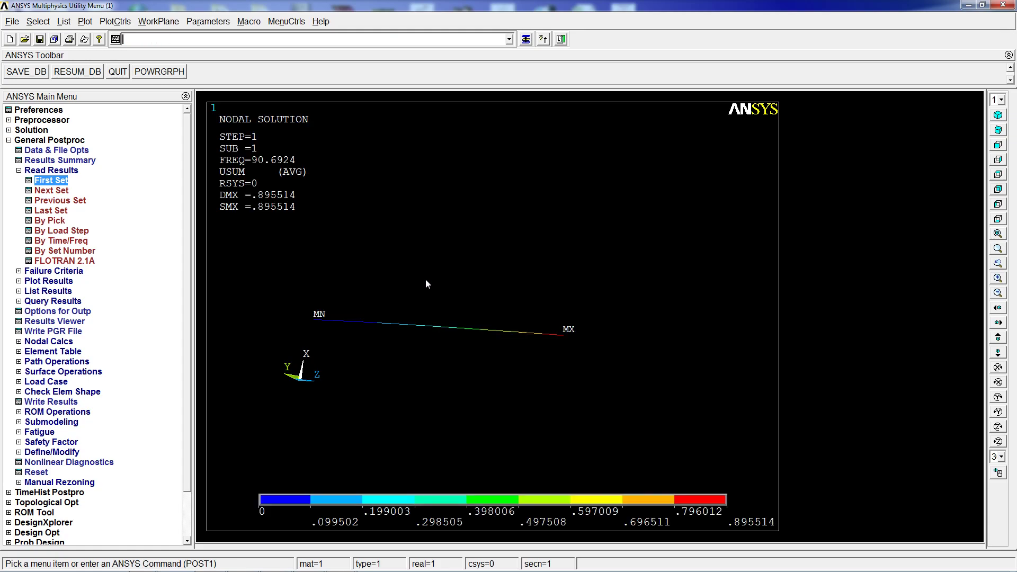
- Advance to the third beam mode and examine its shape against the third mode in the shell frequency listing
left_click(52, 190)
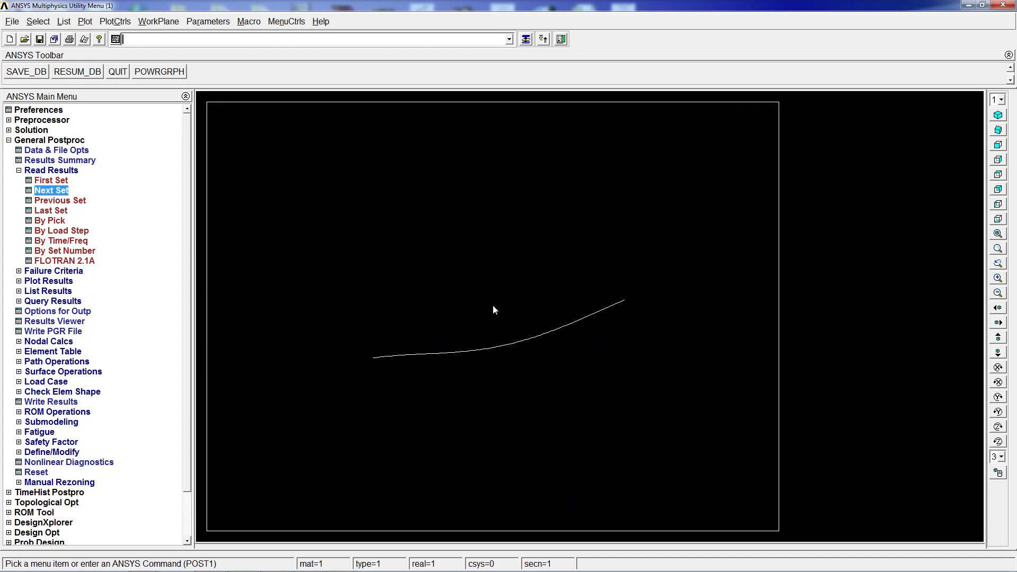
left_click_drag(1016, 252, 626, 176)
left_click_drag(540, 248, 568, 241)
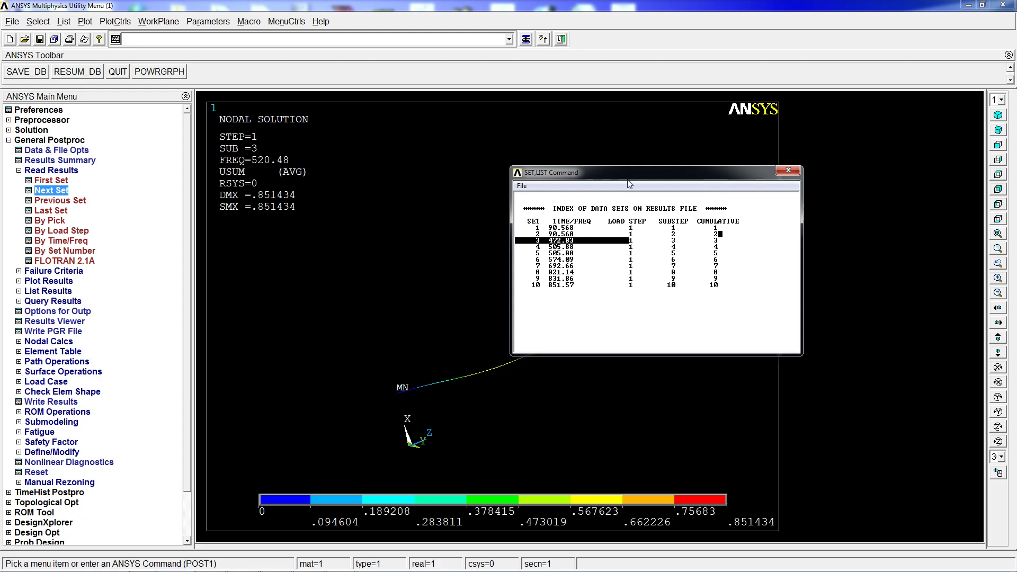
left_click_drag(628, 181, 321, 105)
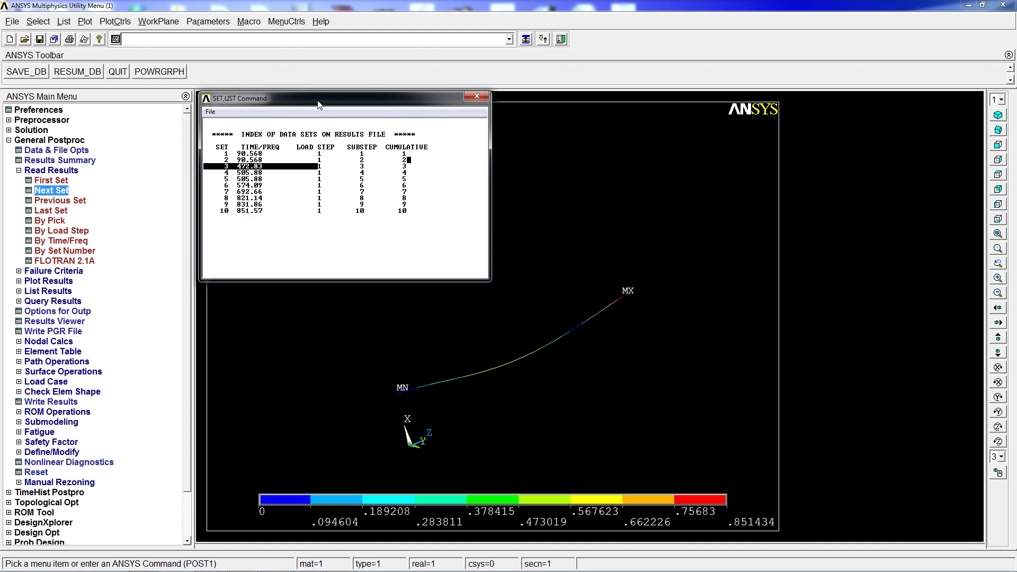
left_click(366, 212)
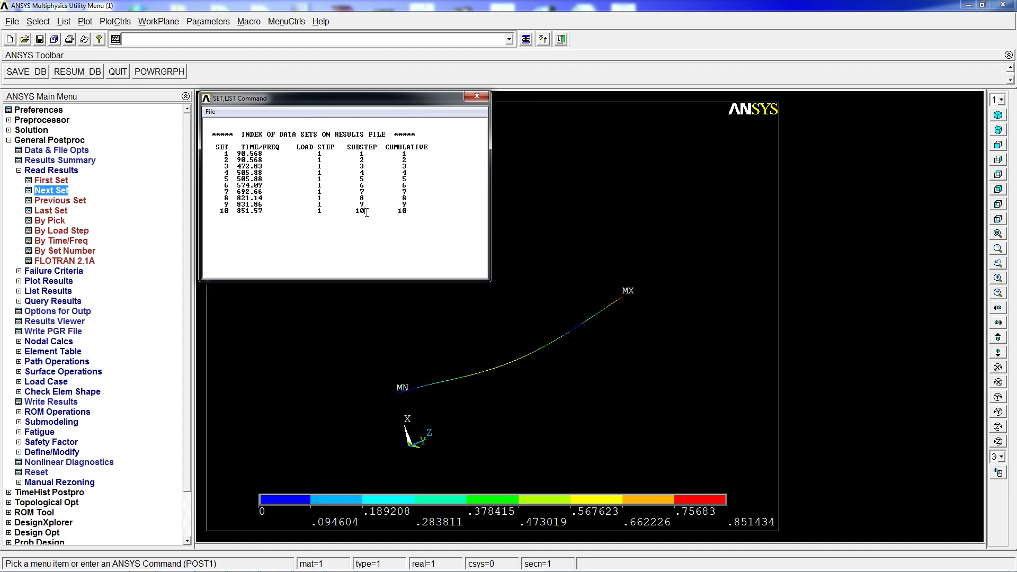
left_click_drag(263, 170, 223, 166)
left_click(259, 179)
- Arrange the shell and beam frequency listings side by side and compare their third-mode frequencies
left_click_drag(353, 103, 372, 121)
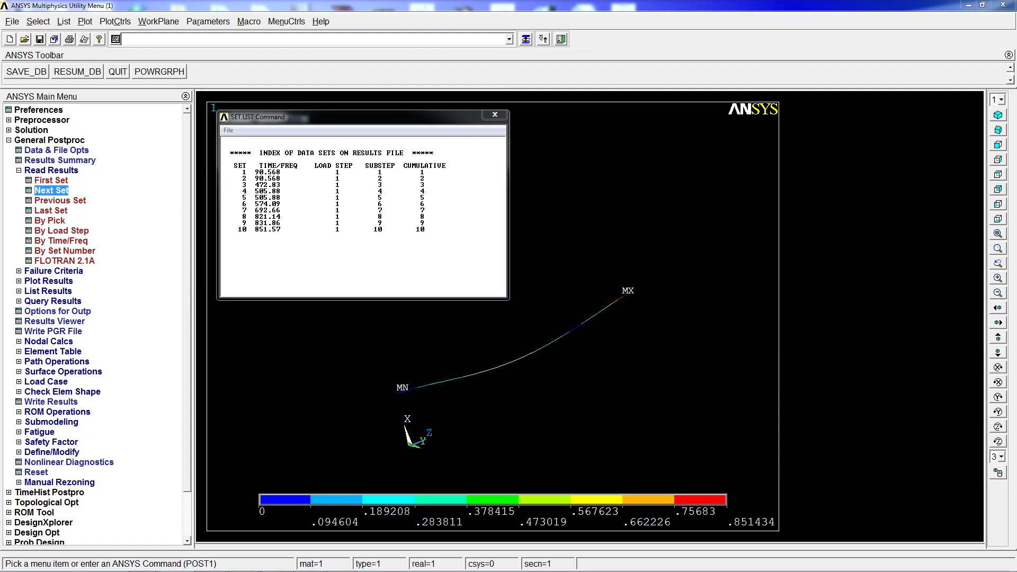
left_click_drag(1016, 254, 666, 123)
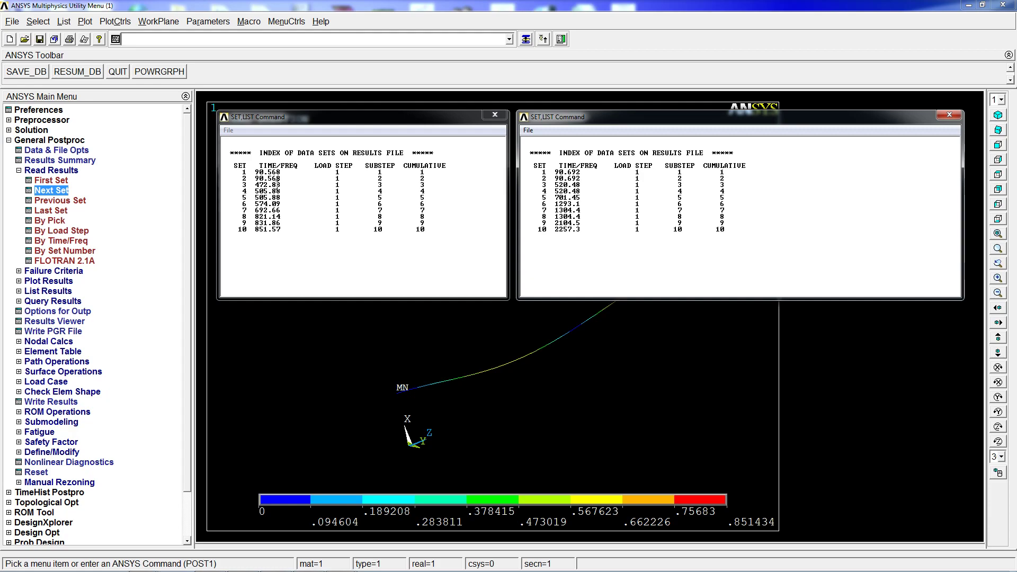
left_click(278, 184)
left_click_drag(259, 184, 306, 180)
left_click(328, 186)
left_click_drag(425, 191, 256, 186)
left_click(568, 184)
left_click_drag(592, 185, 542, 187)
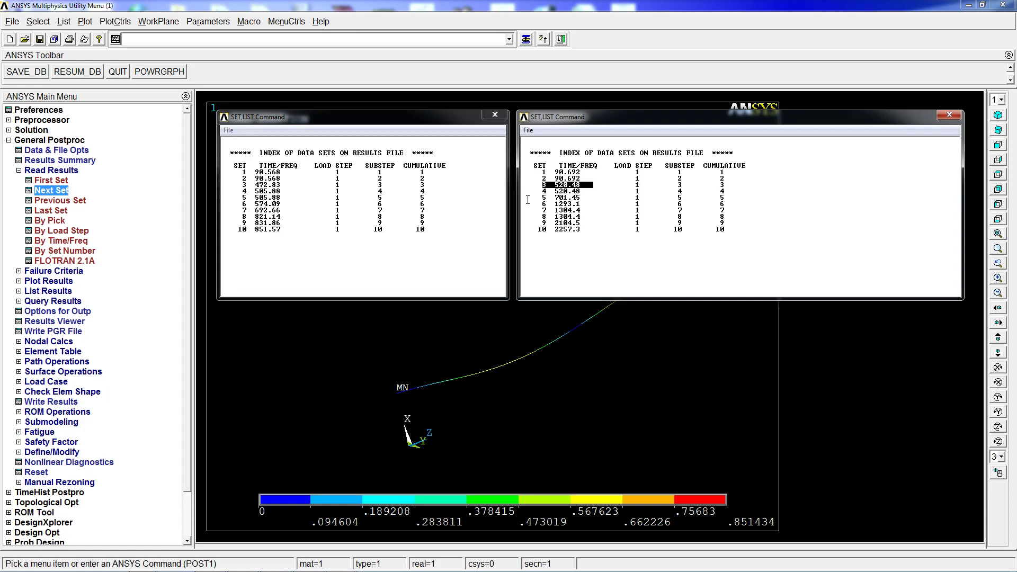